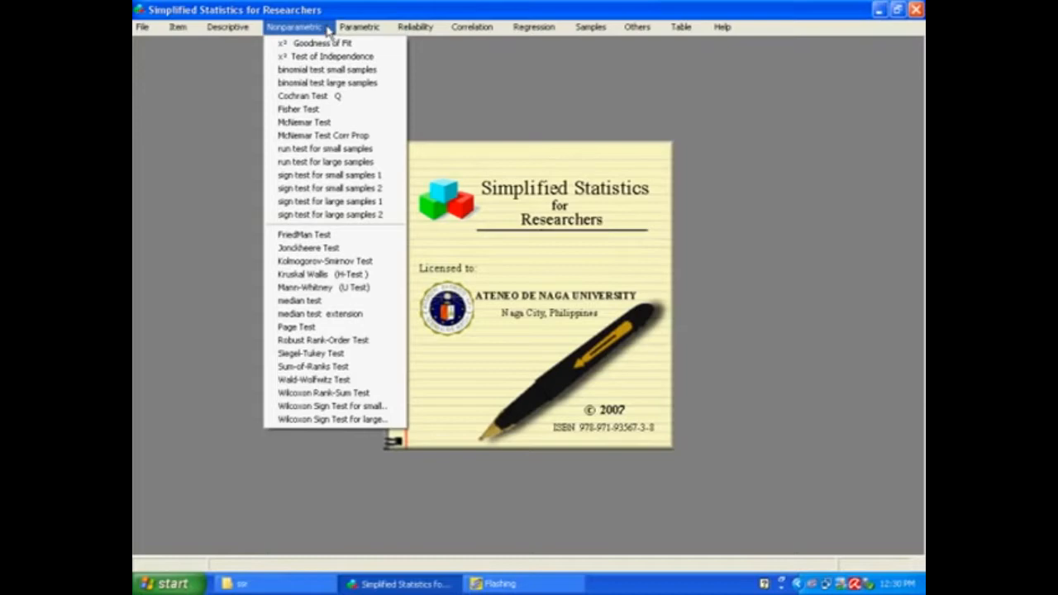
mouse_move(364, 28)
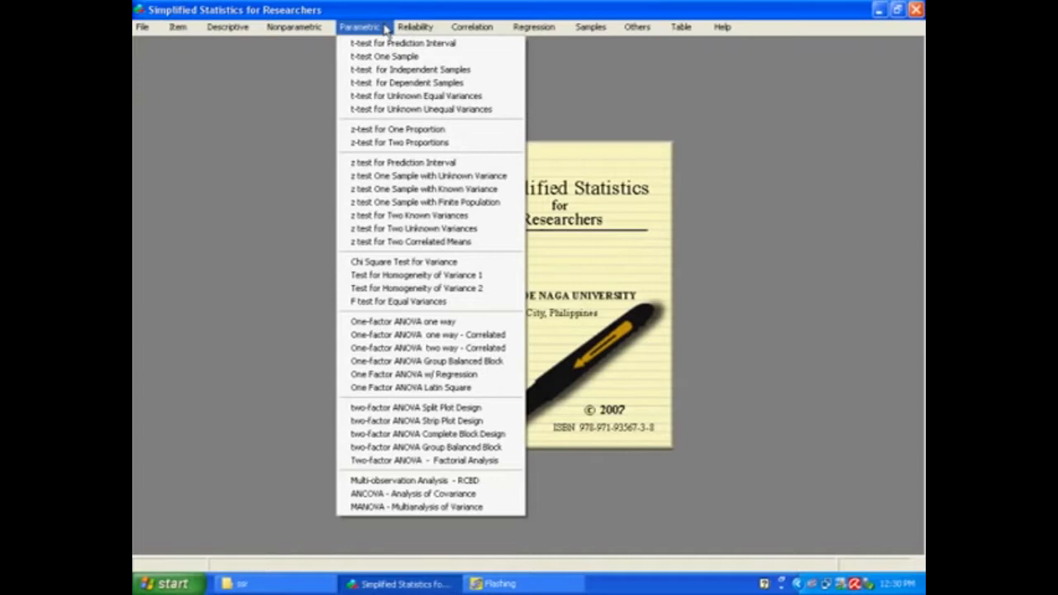
mouse_move(426, 29)
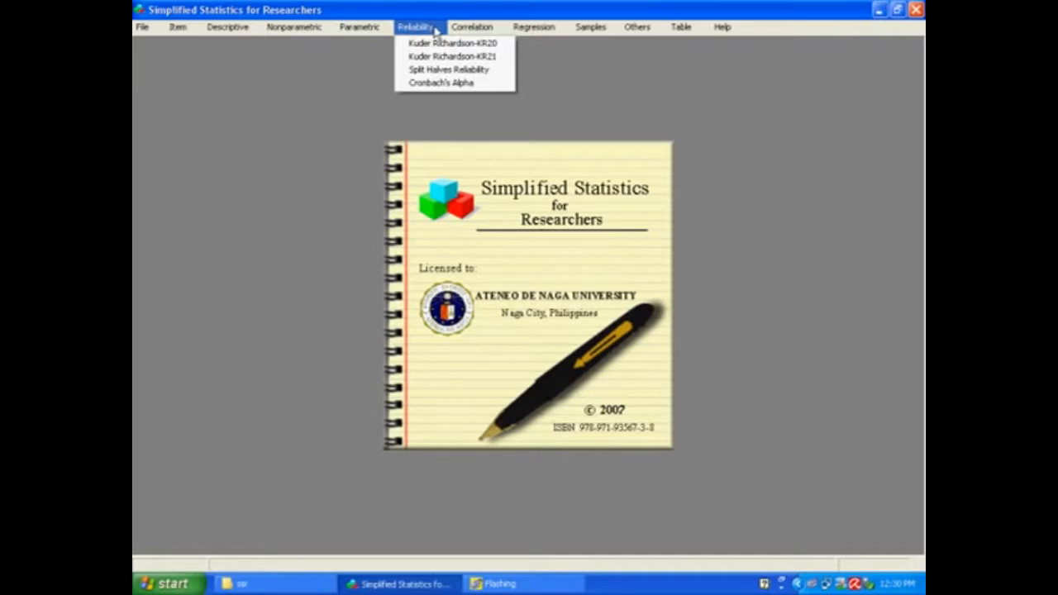
mouse_move(498, 29)
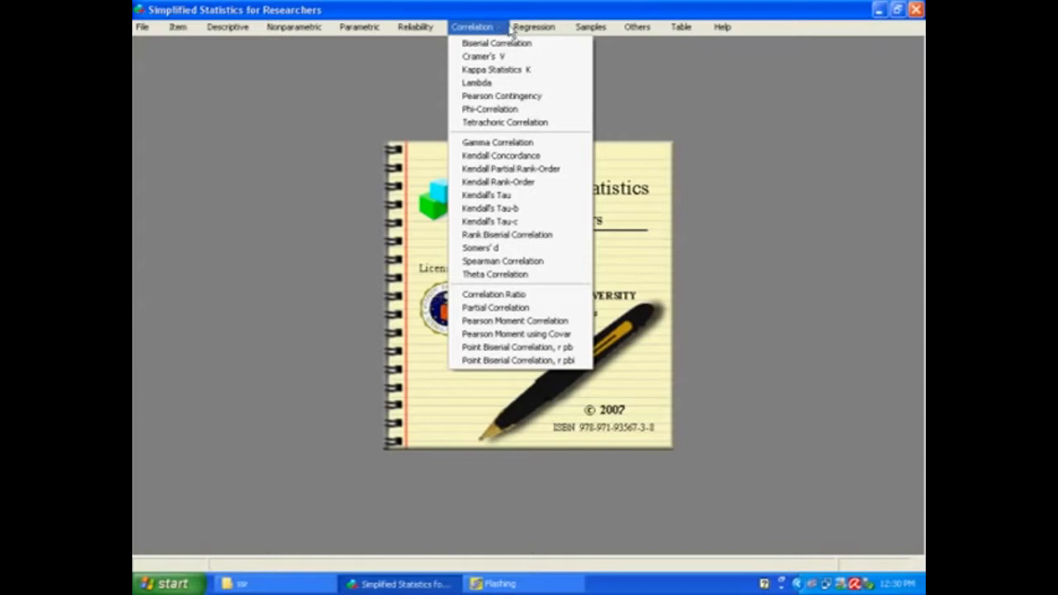
mouse_move(562, 29)
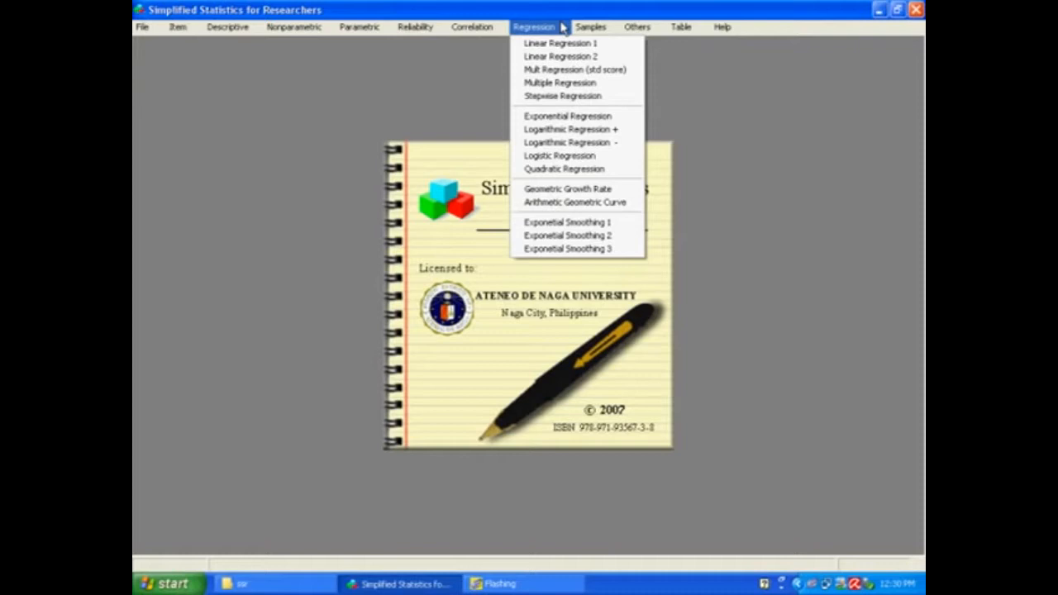
mouse_move(615, 29)
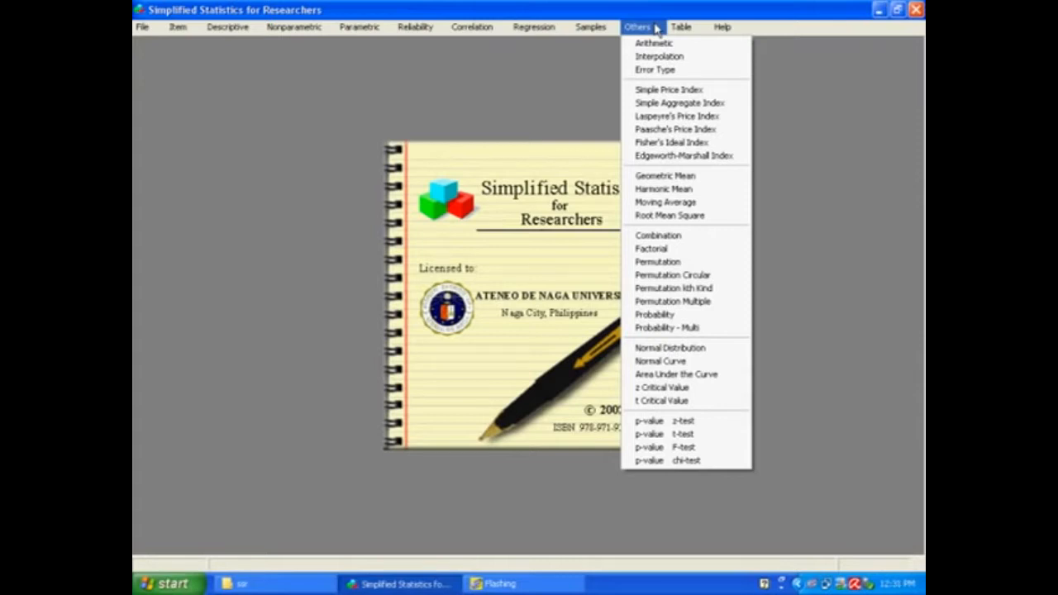
mouse_move(690, 28)
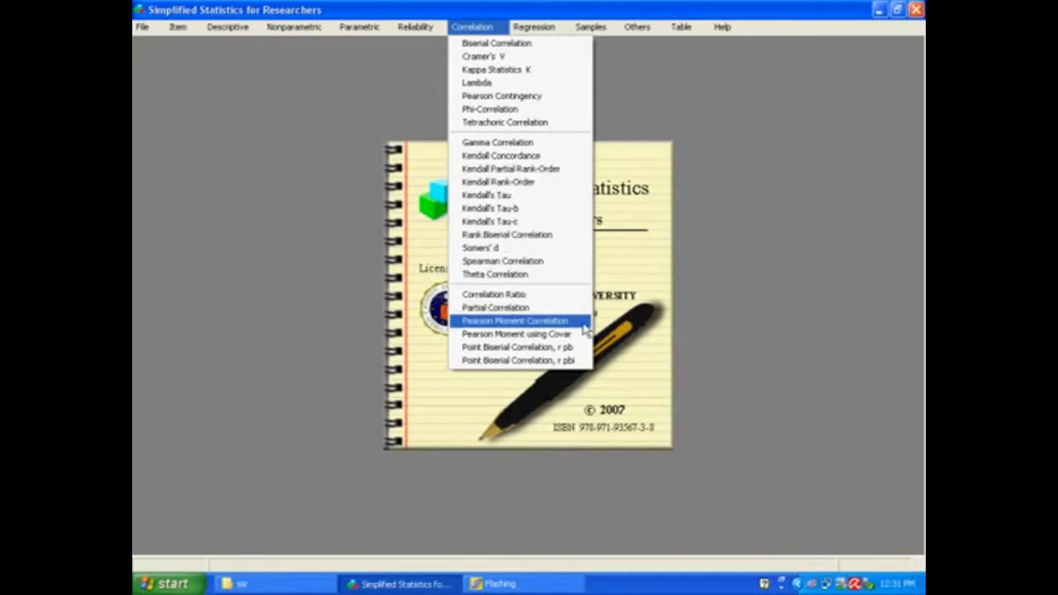
Open the Pearson Moment Correlation test and set the number of paired samples to 5.
left_click(514, 320)
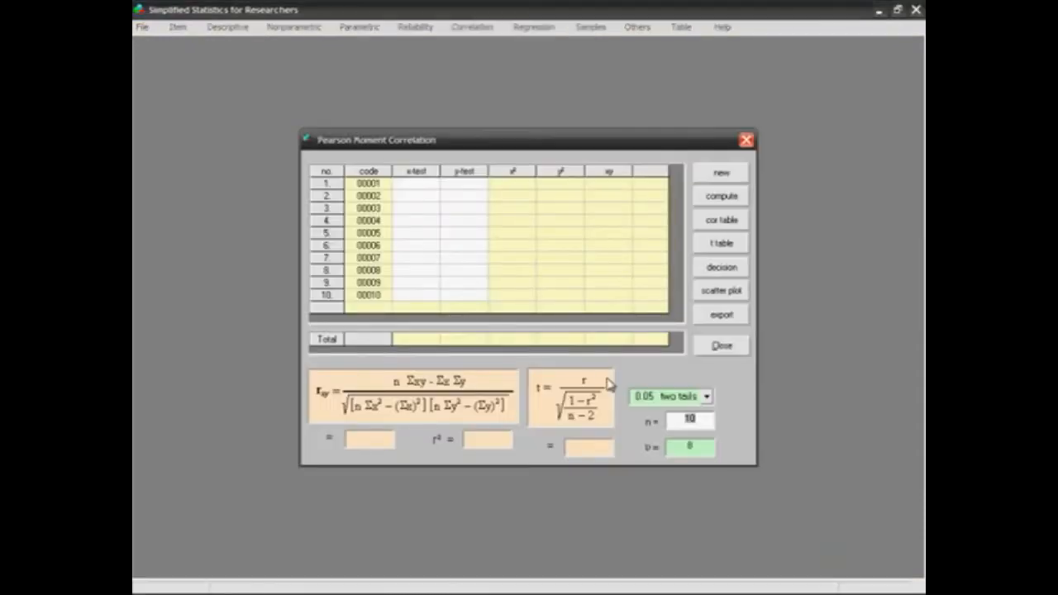
double_click(706, 418)
type("5")
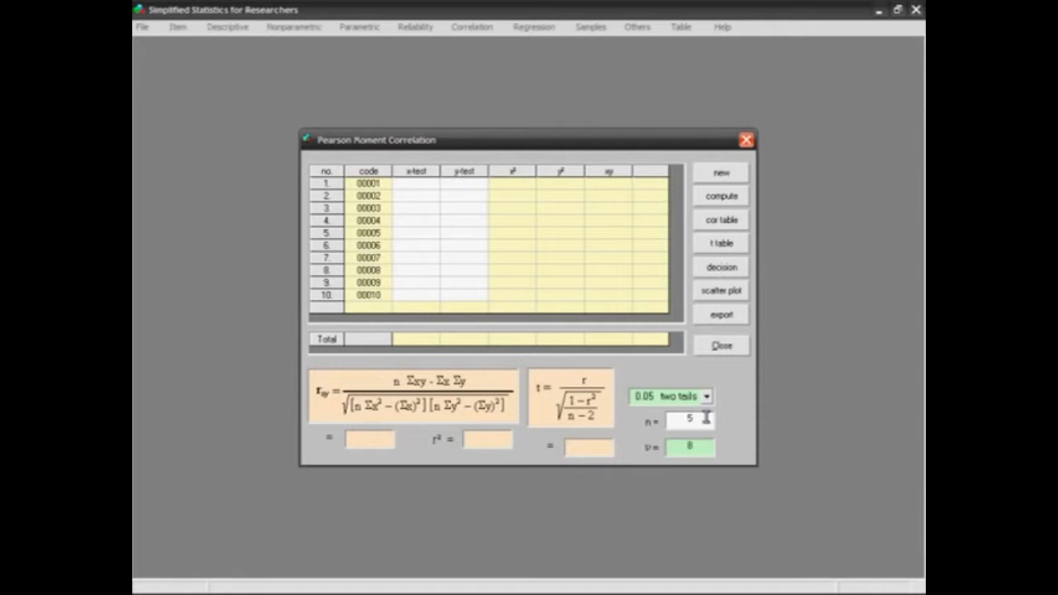
key("Return")
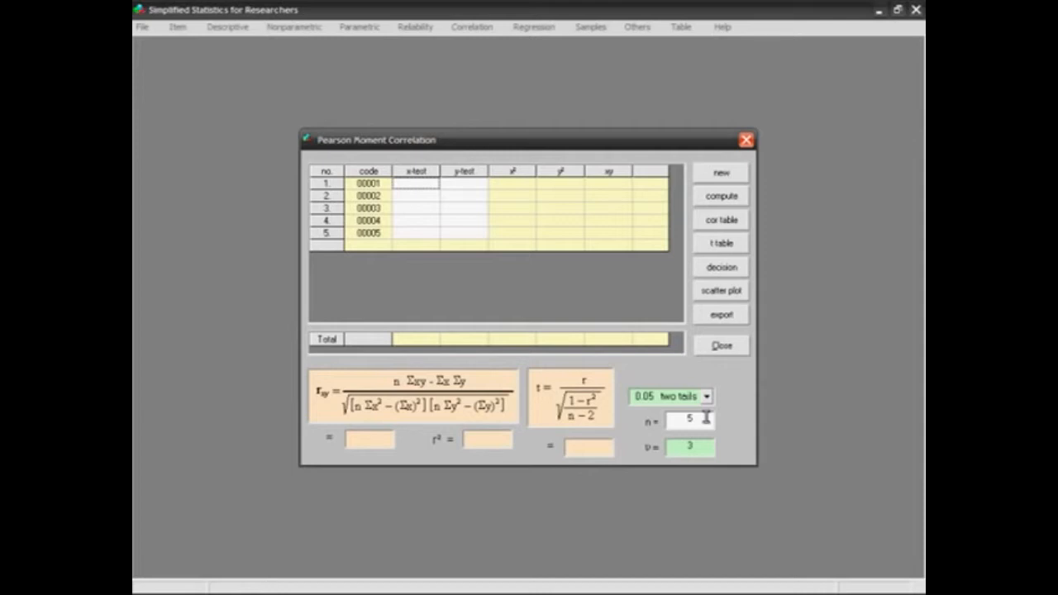
Enter the x-test scores 2, 3, 4, 5 and 6 for the five samples.
type("2")
key("Return")
type("3")
key("Return")
type("4")
key("Return")
type("5")
key("Return")
type("6")
key("Return")
Enter the y-test scores 3, 4, 5, 7 and 7 and compute the Pearson correlation.
type("3")
key("Return")
type("4")
key("Return")
type("5")
key("Return")
type("7")
key("Return")
type("7")
key("Return")
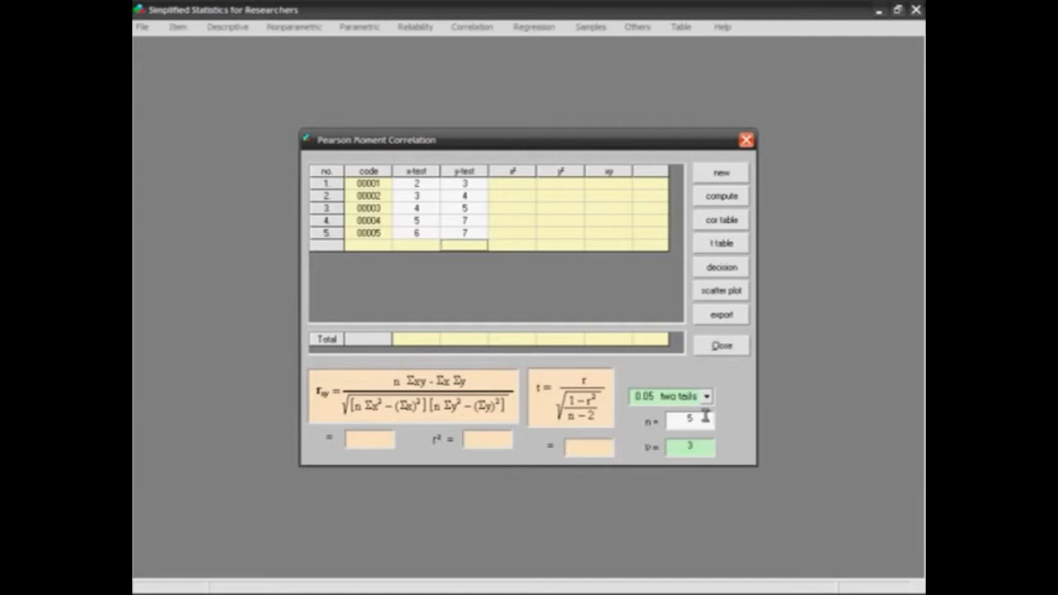
left_click(747, 202)
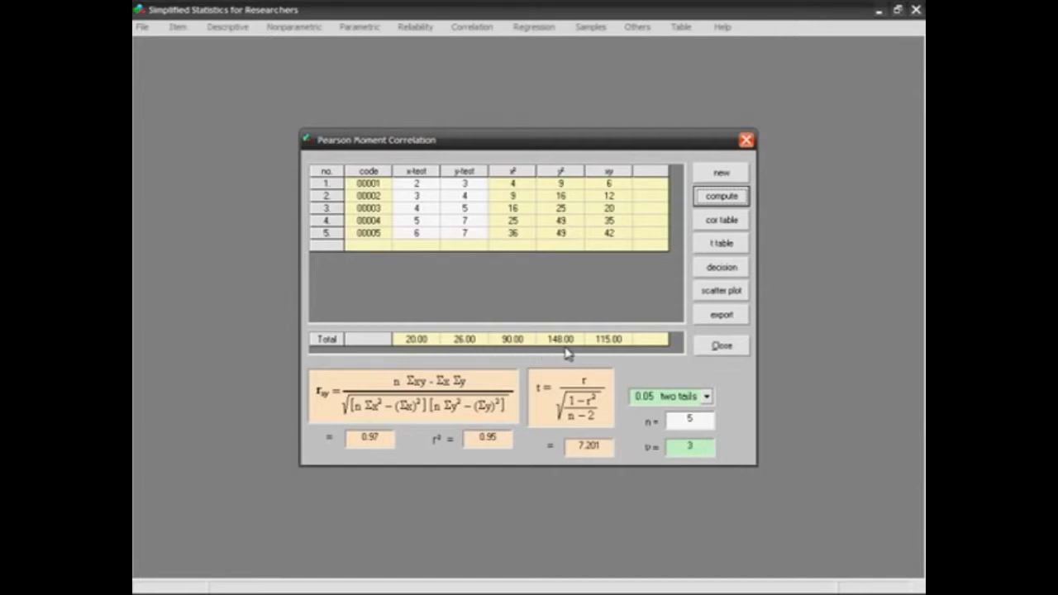
Display the worked solution of the correlation coefficient formula, move it off the data columns and dismiss it.
left_click(516, 382)
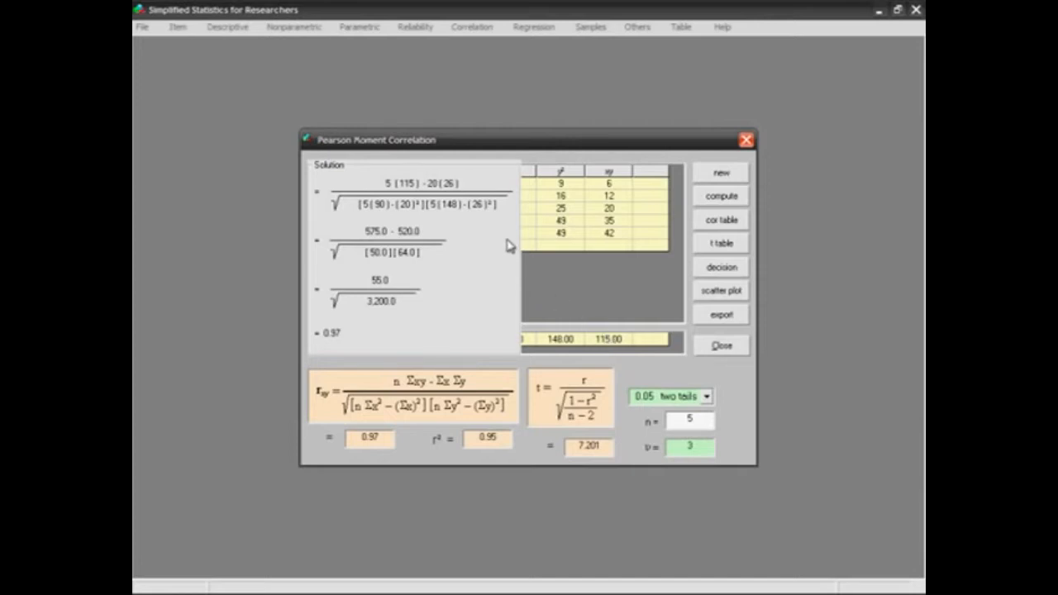
left_click_drag(508, 246, 713, 229)
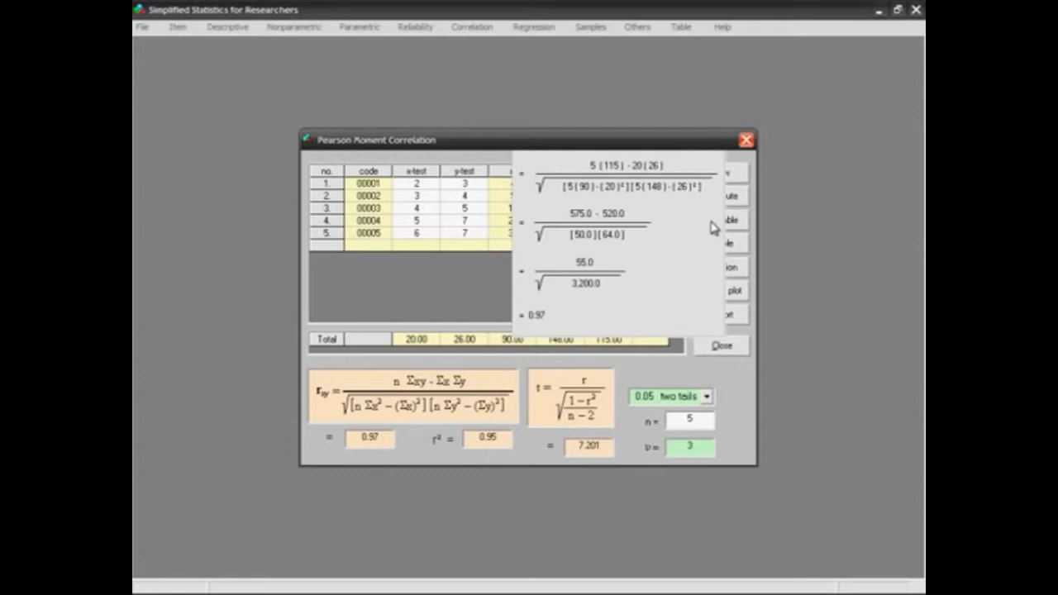
left_click(711, 223)
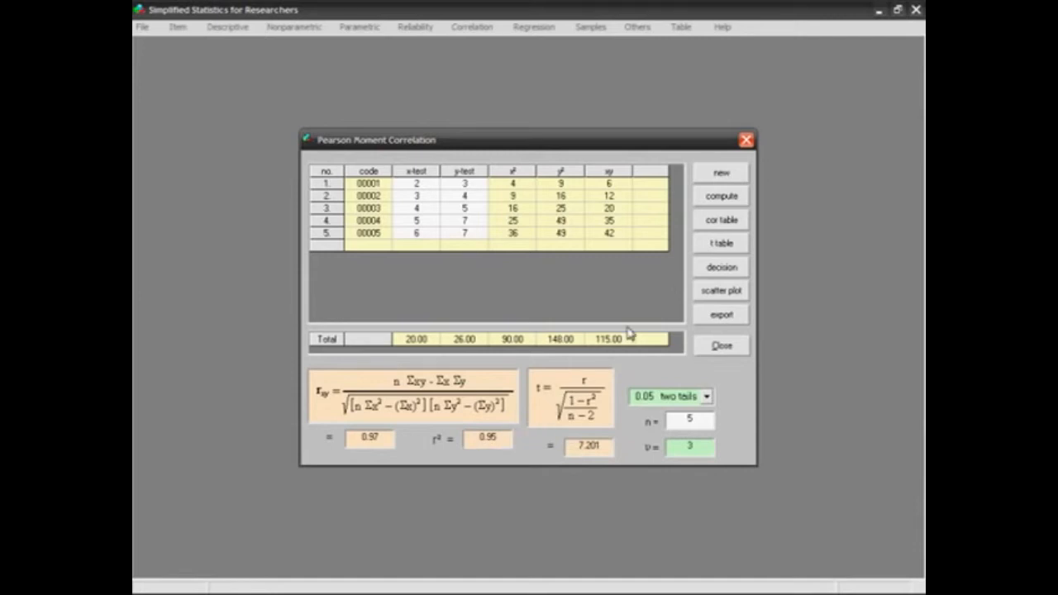
Consult the degree-of-relationship scale and the t-distribution table, closing each one after viewing.
left_click(743, 225)
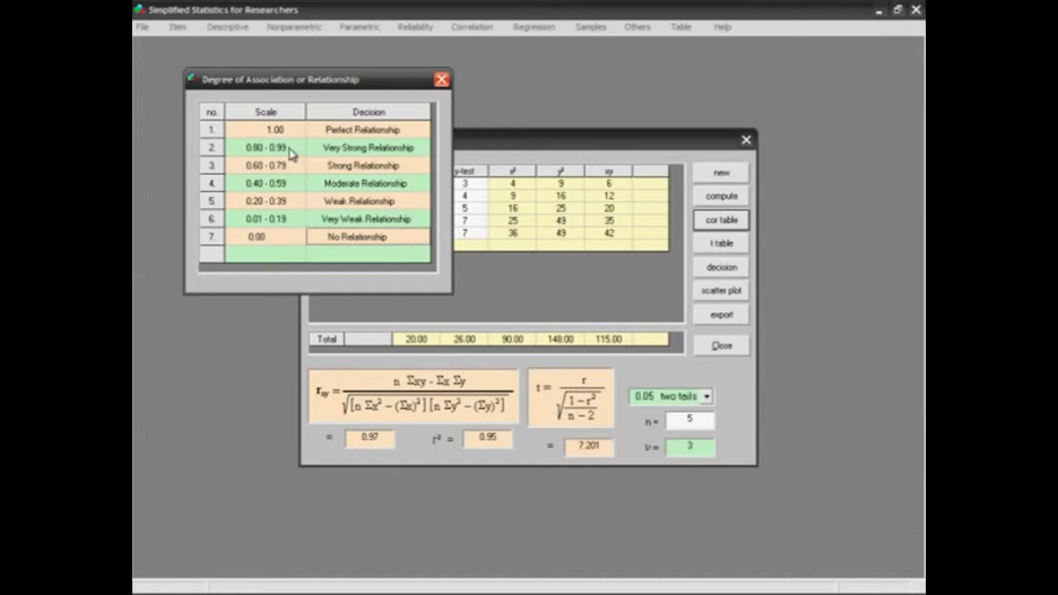
left_click(441, 79)
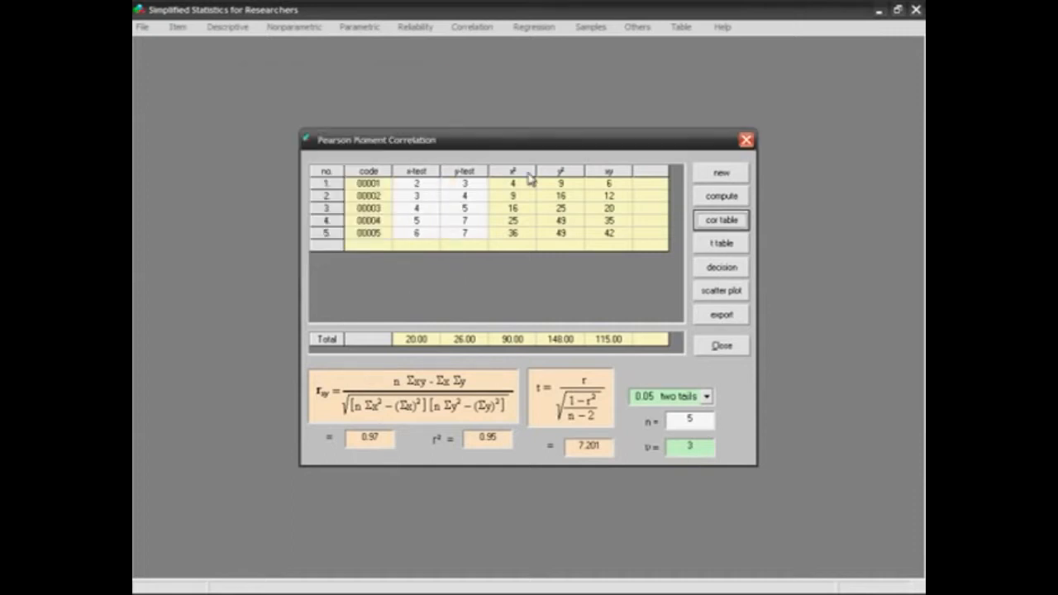
left_click(744, 243)
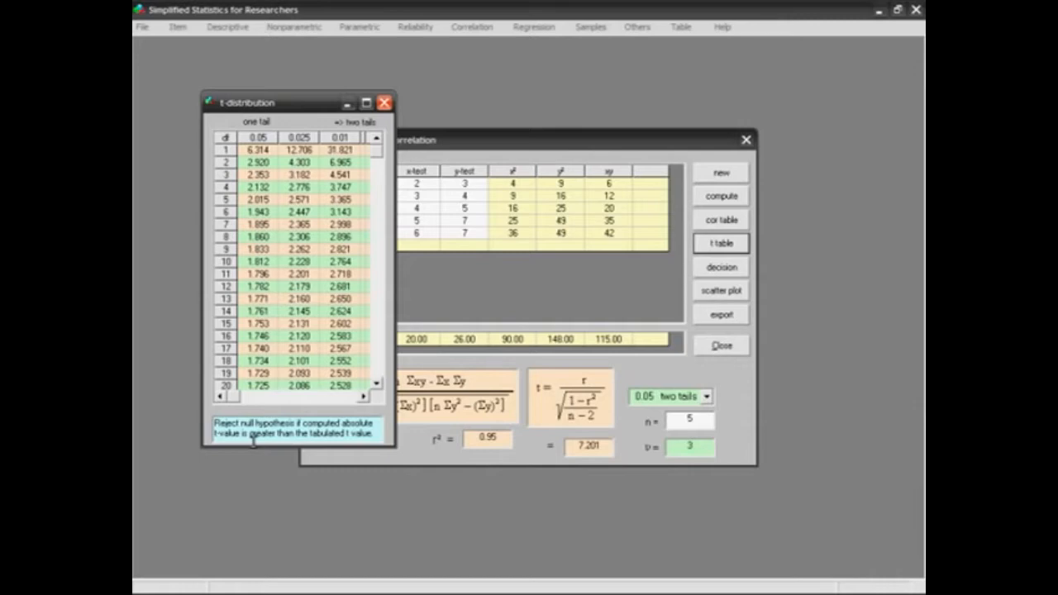
left_click(384, 102)
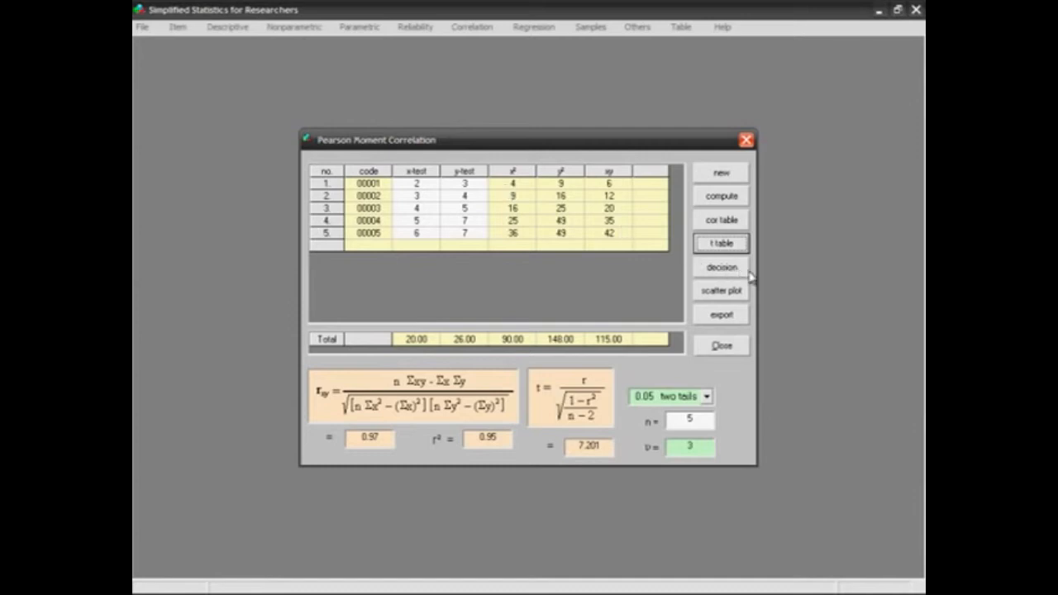
Review the hypothesis decision and the scatter plot for the correlation data, closing each window.
left_click(721, 268)
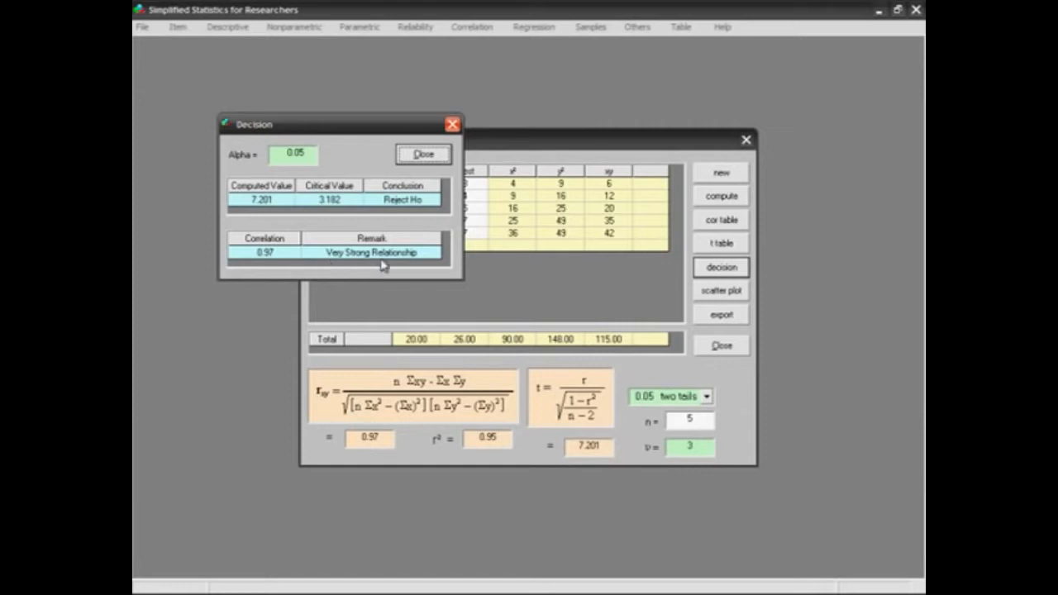
left_click(452, 124)
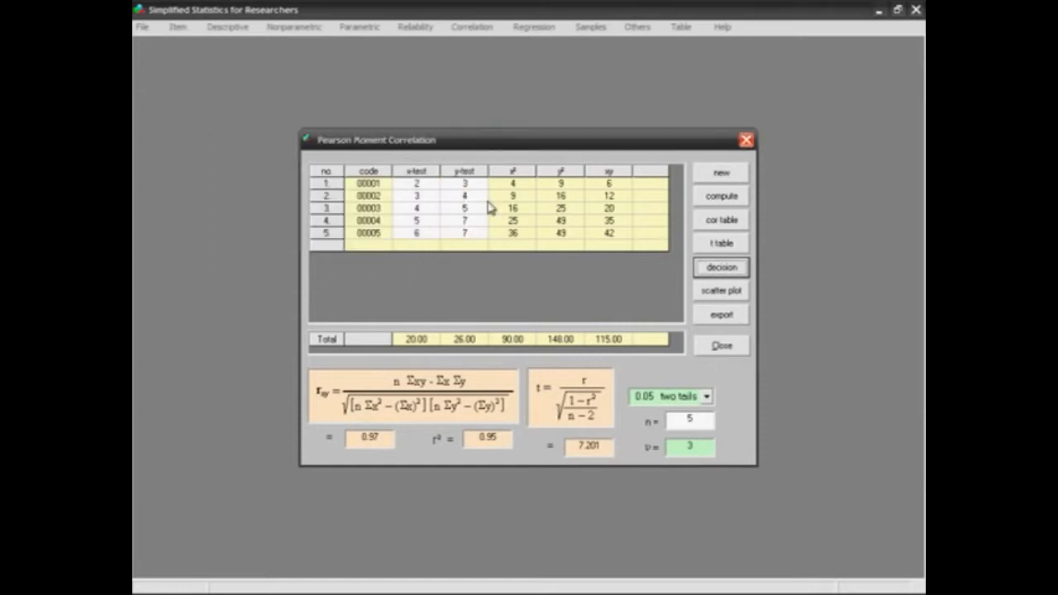
left_click(721, 291)
left_click_drag(367, 33, 371, 68)
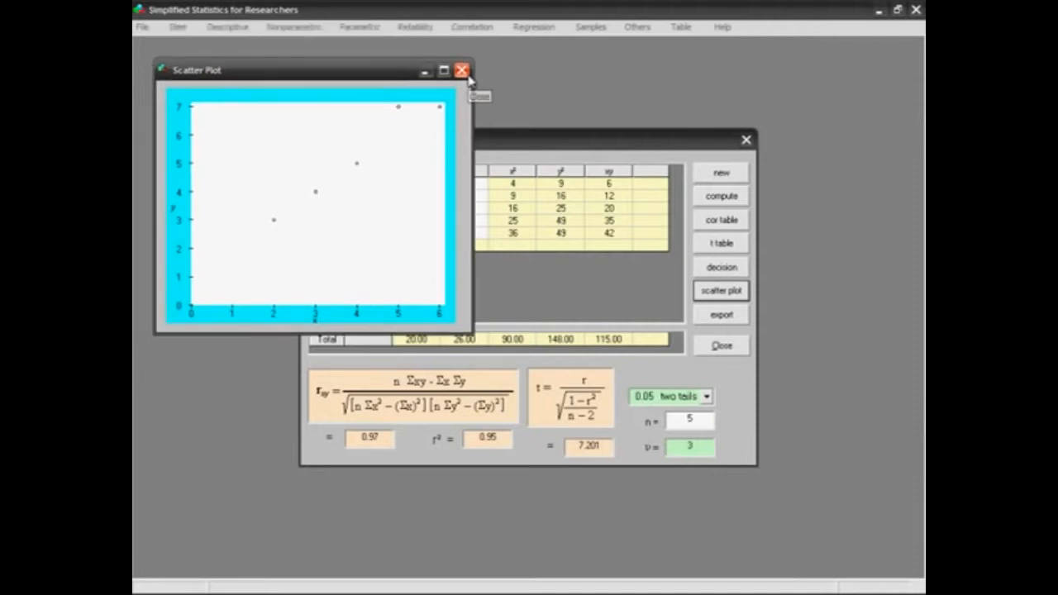
left_click(461, 71)
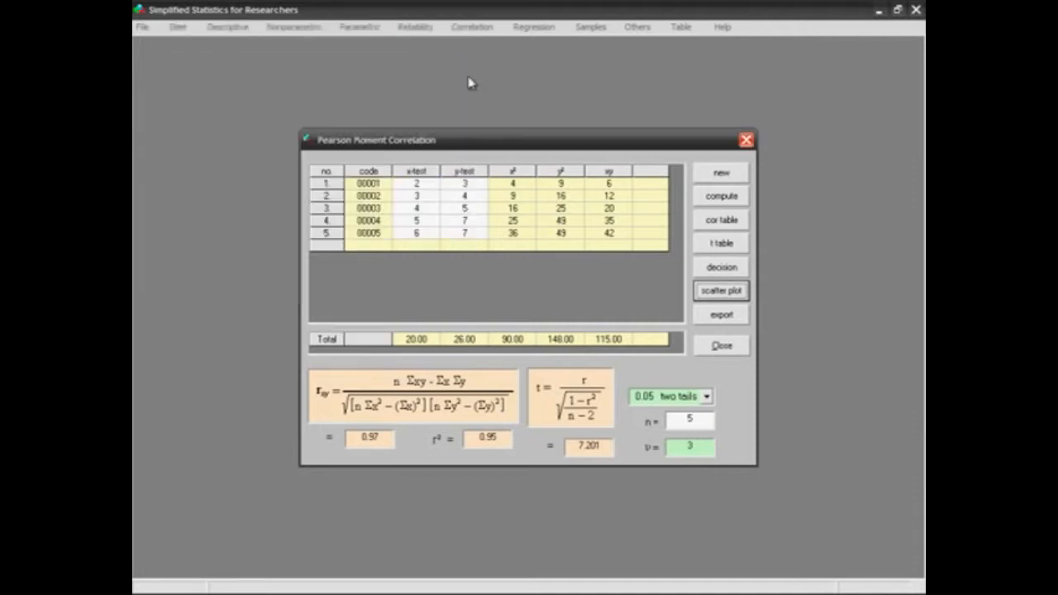
left_click(734, 317)
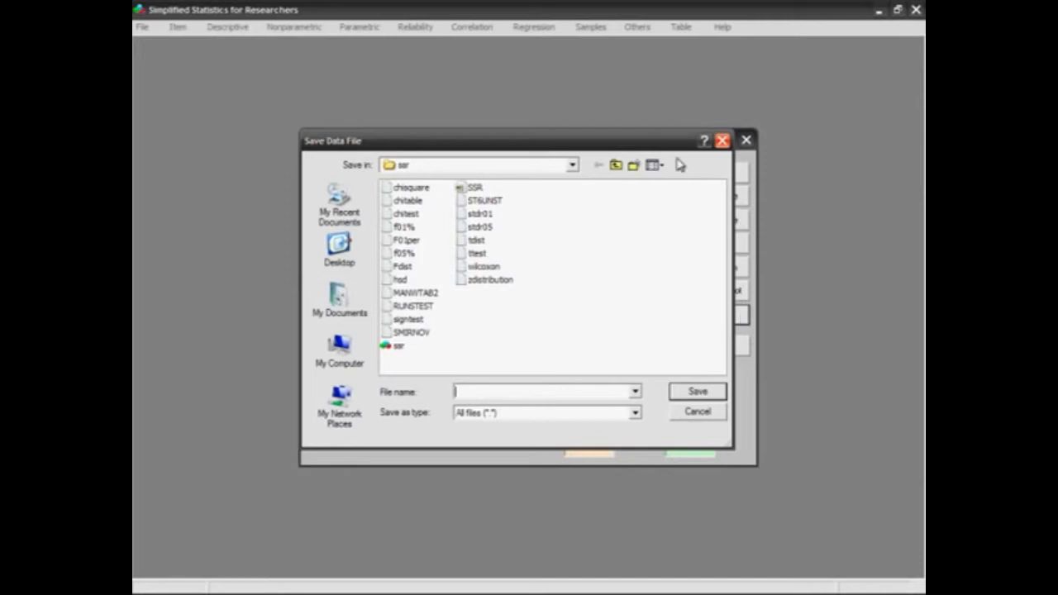
left_click_drag(661, 147, 610, 83)
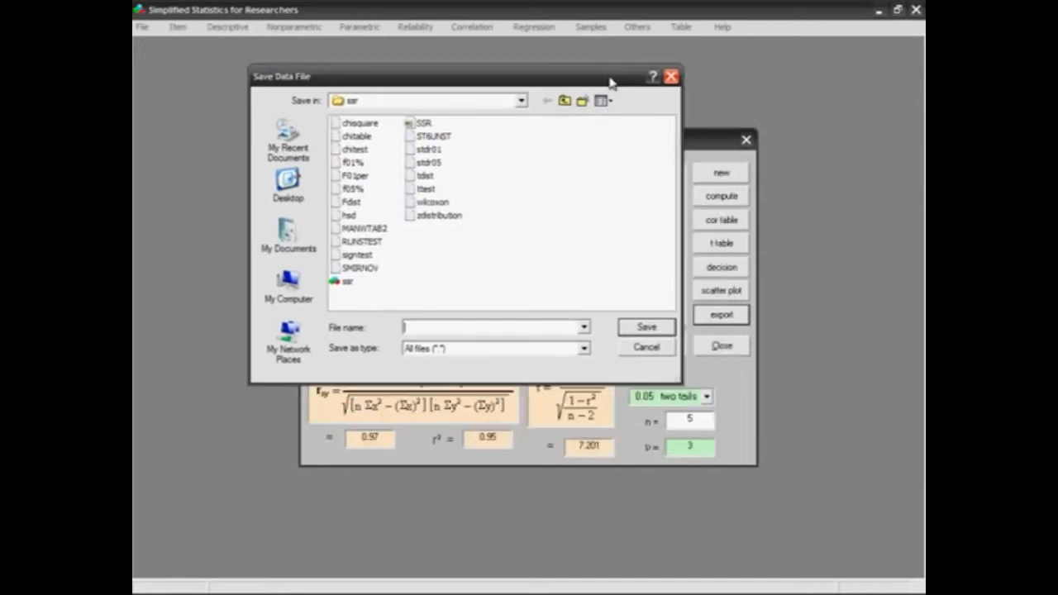
left_click(670, 77)
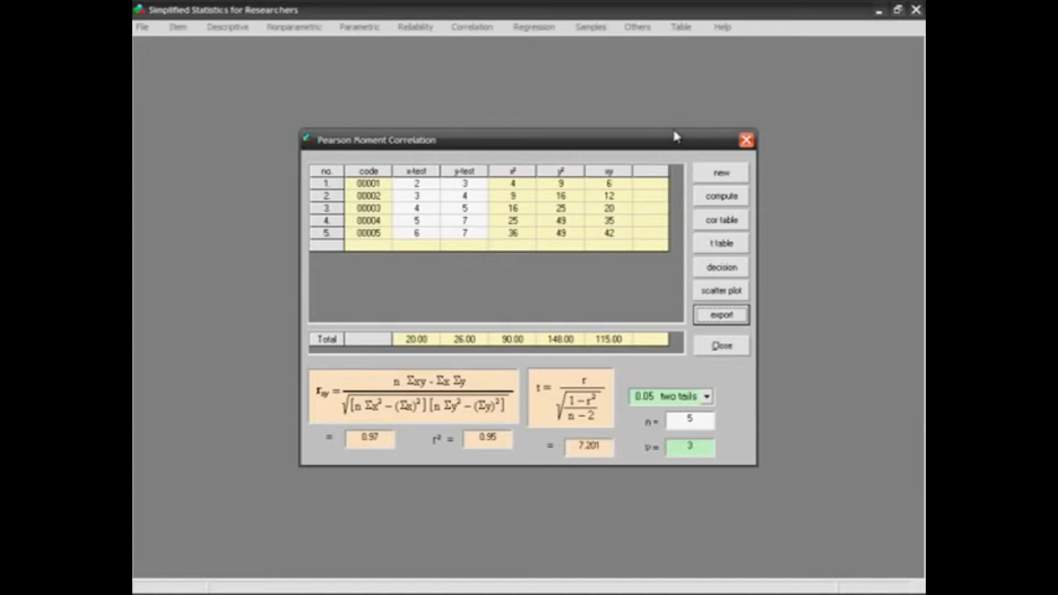
Clear the Pearson correlation worksheet for new data and close it.
left_click(739, 179)
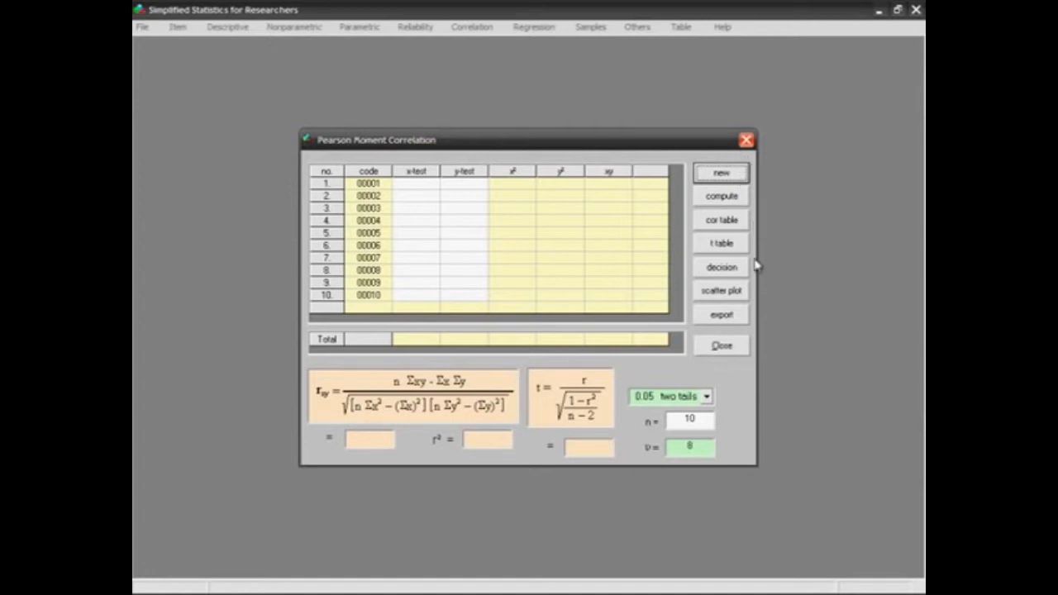
left_click(734, 348)
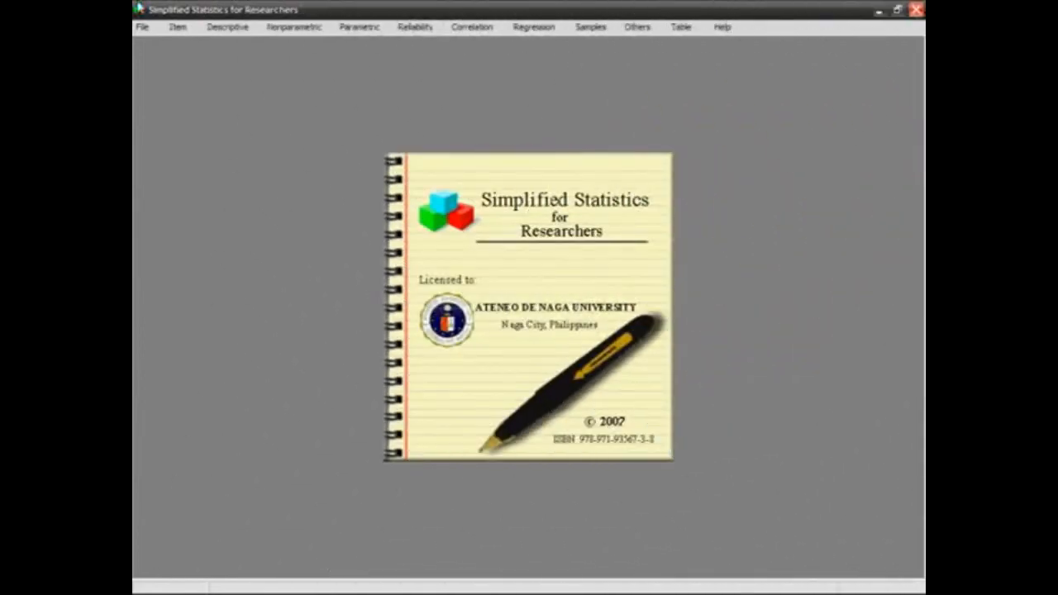
Open the chi-square test for more than two independent variables from the beginners' statistics summary and set its number of rows to 4.
left_click(172, 28)
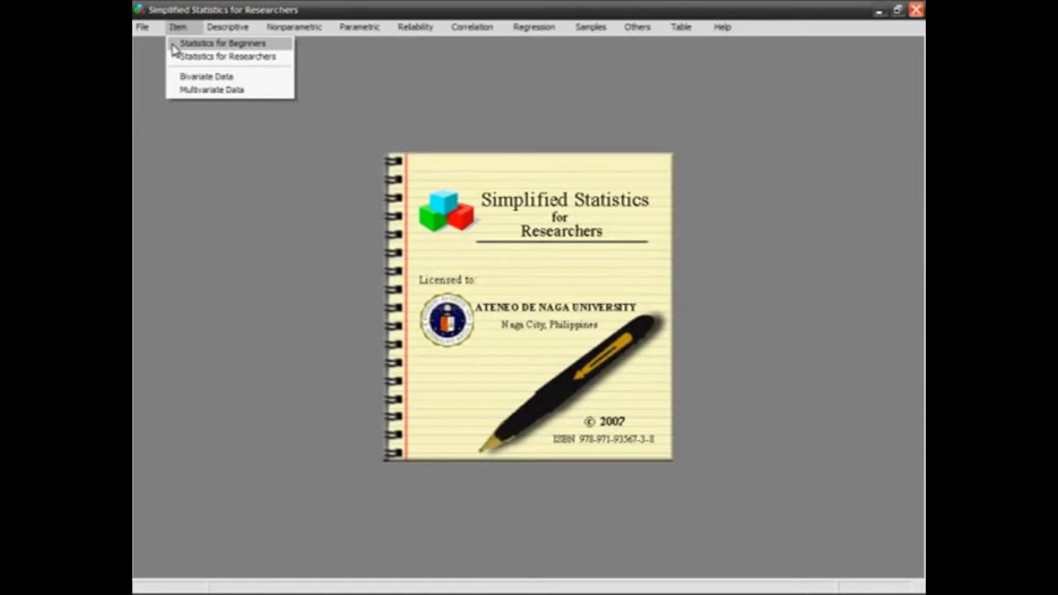
left_click(175, 44)
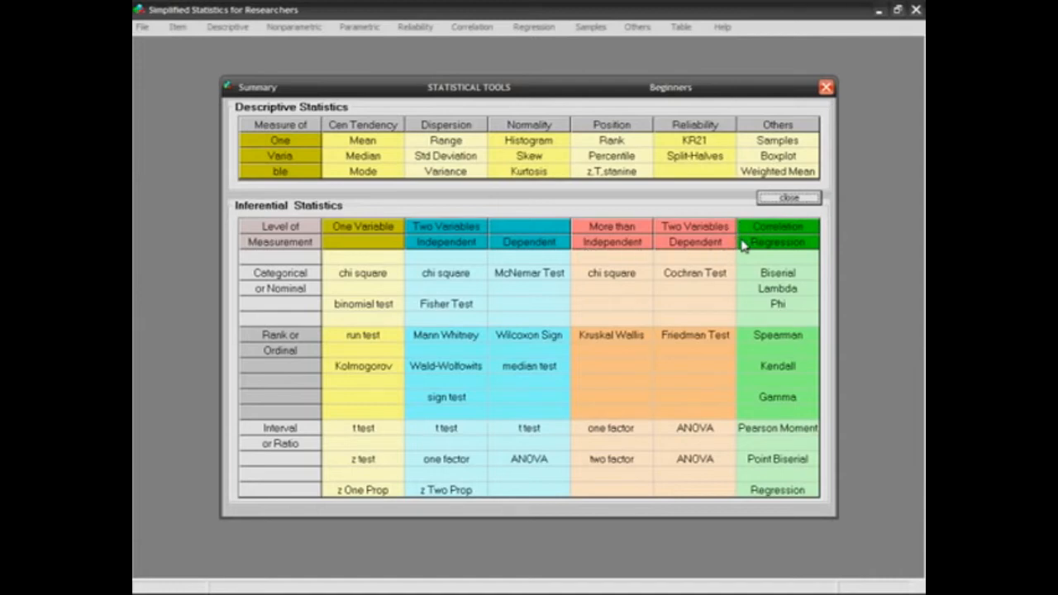
left_click(647, 276)
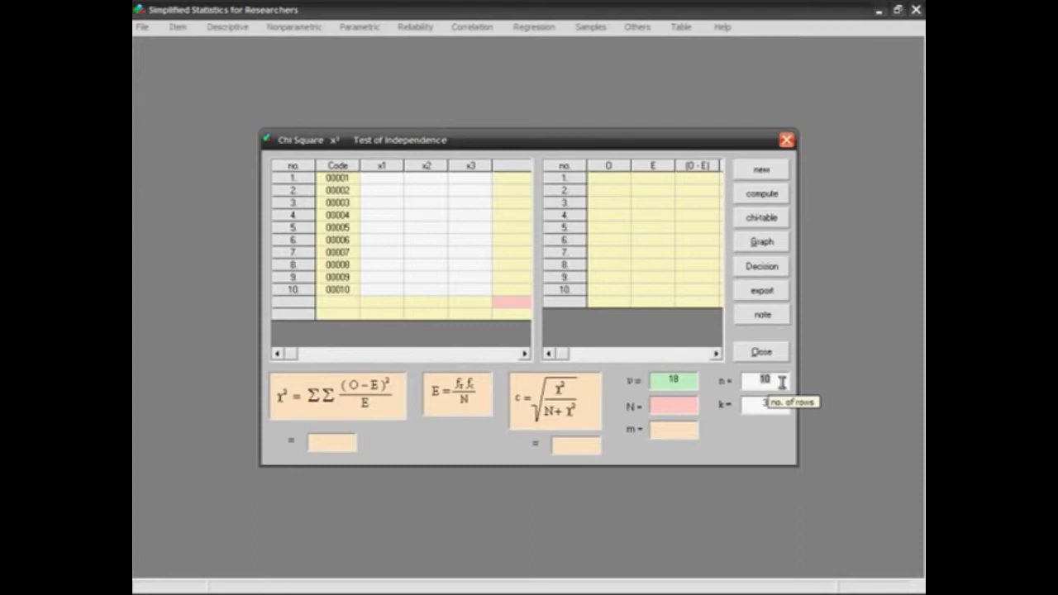
type("4")
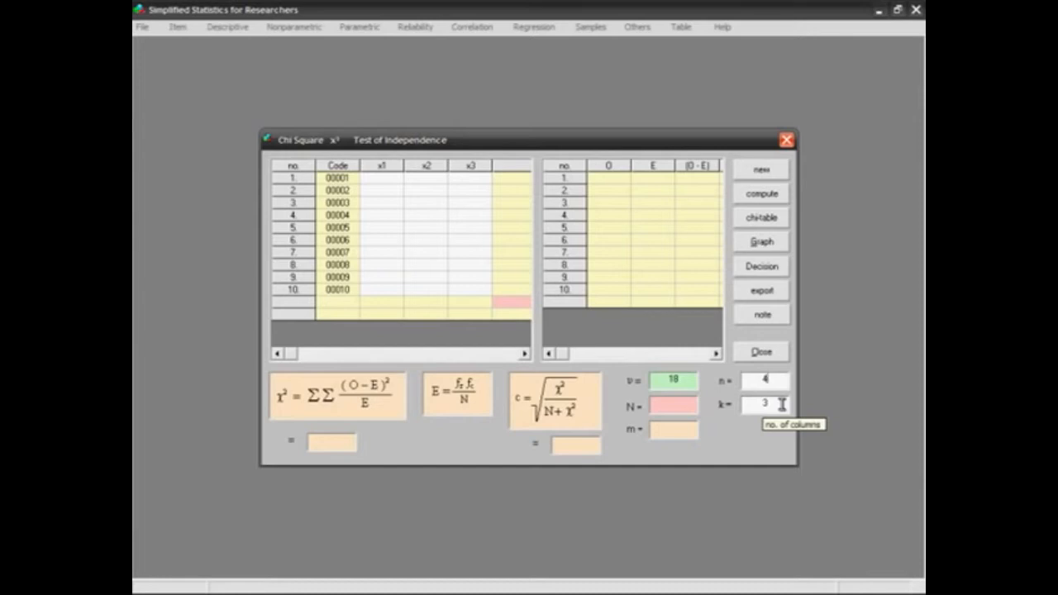
key("Return")
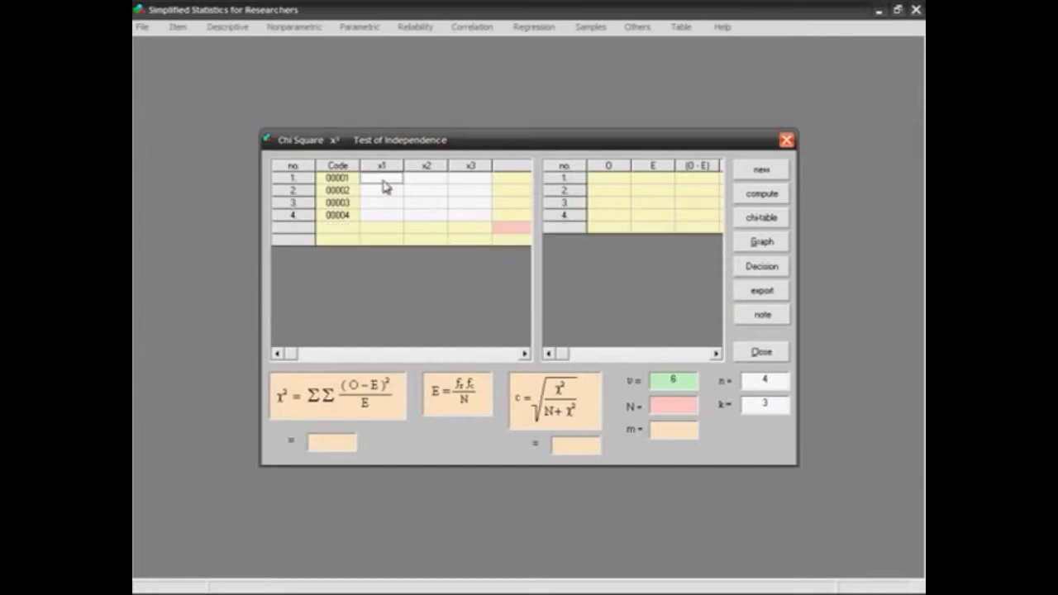
Fill the x1 column with the observed values 4, 5, 4 and 5.
type("4")
key("Return")
type("5")
key("Return")
type("4")
key("Return")
type("5")
key("Return")
Fill the x2 column with the observed values 6, 5, 6 and 7.
type("6")
key("Return")
type("5")
key("Return")
type("6")
key("Return")
type("7")
Fill the x3 column with 8, 9, 8 and 9 and compute the chi-square test of independence.
key("Return")
type("8")
key("Return")
type("9")
key("Return")
type("8")
key("Return")
type("9")
key("Return")
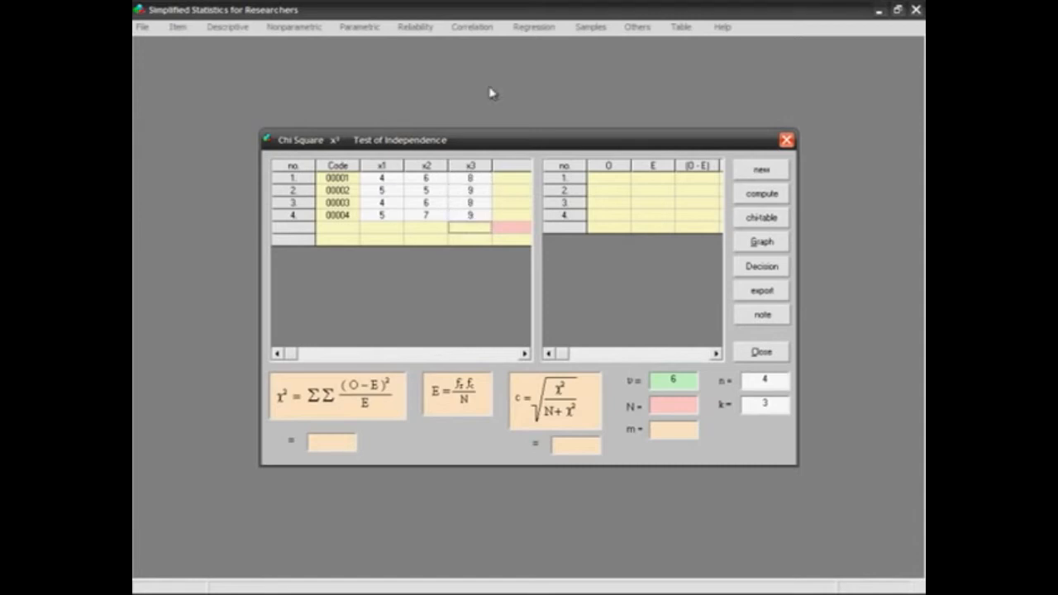
left_click(777, 196)
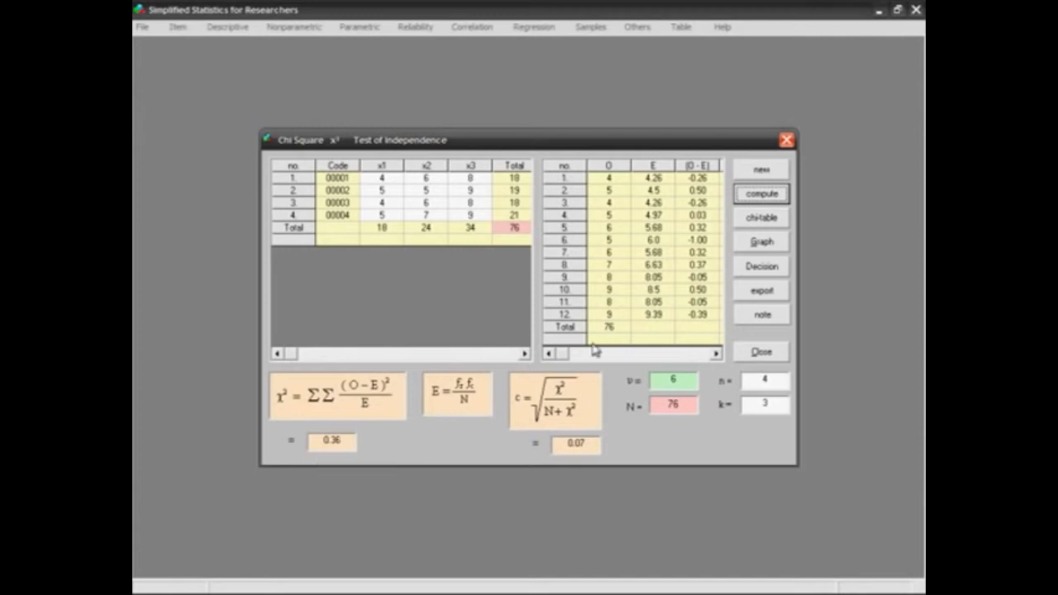
left_click(709, 354)
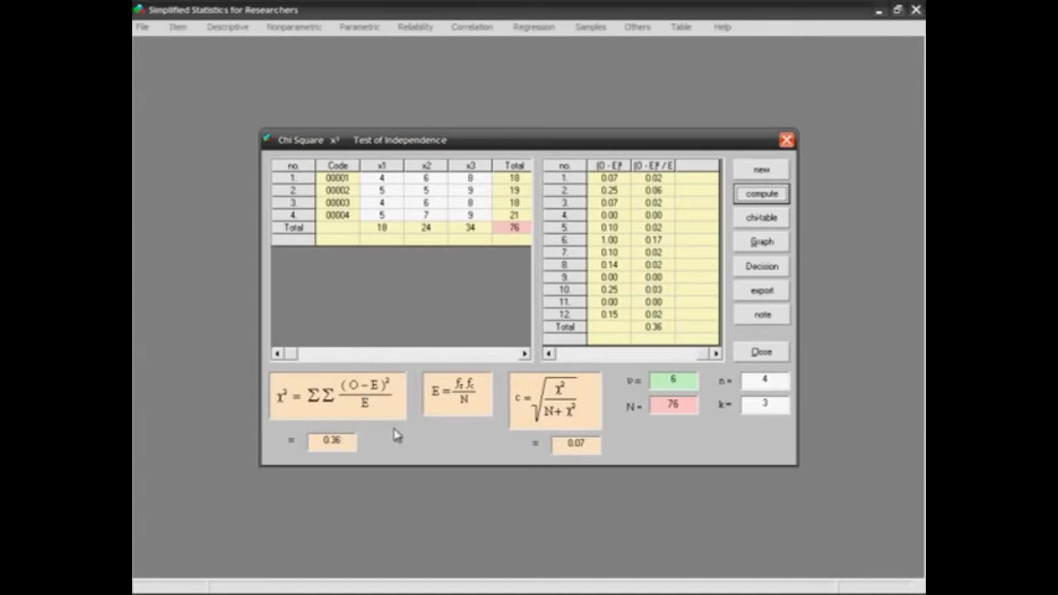
Examine the observed and expected values, then check the chi-square distribution table and graph.
left_click(570, 355)
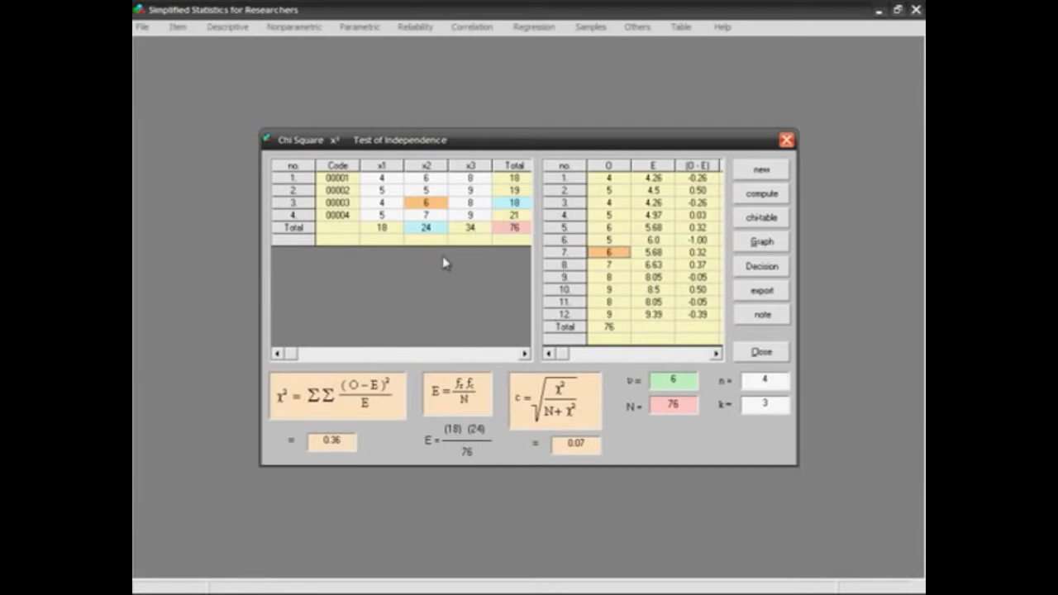
mouse_move(659, 380)
left_click(786, 220)
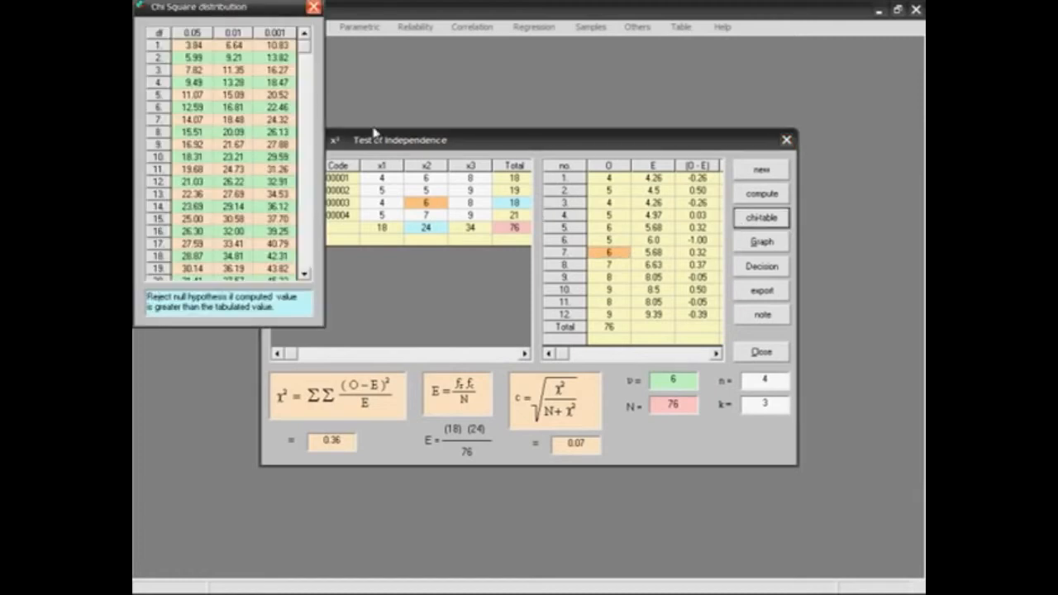
left_click_drag(273, 10, 287, 45)
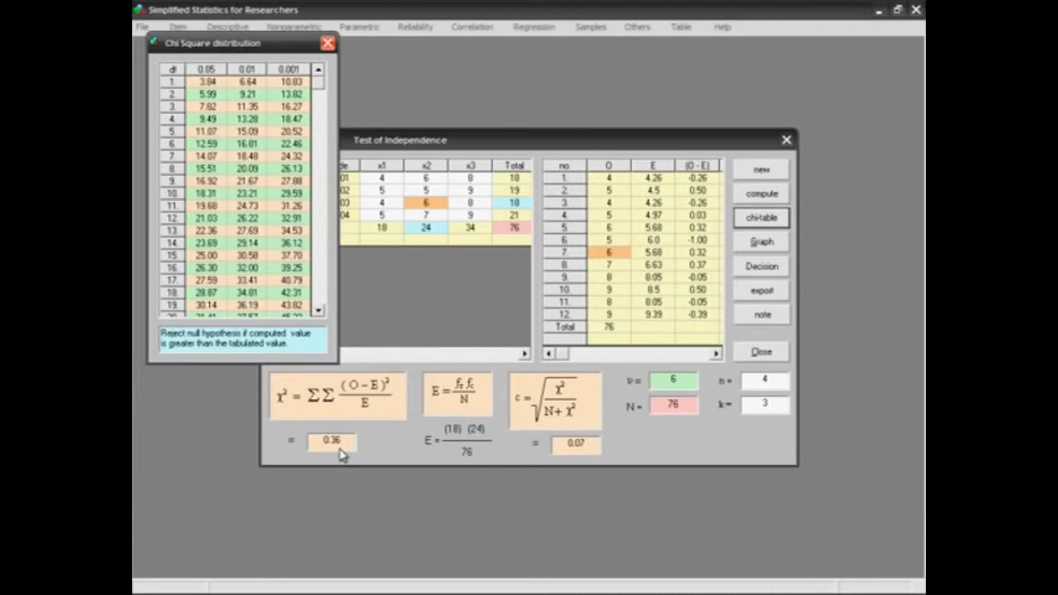
left_click(328, 43)
left_click(776, 246)
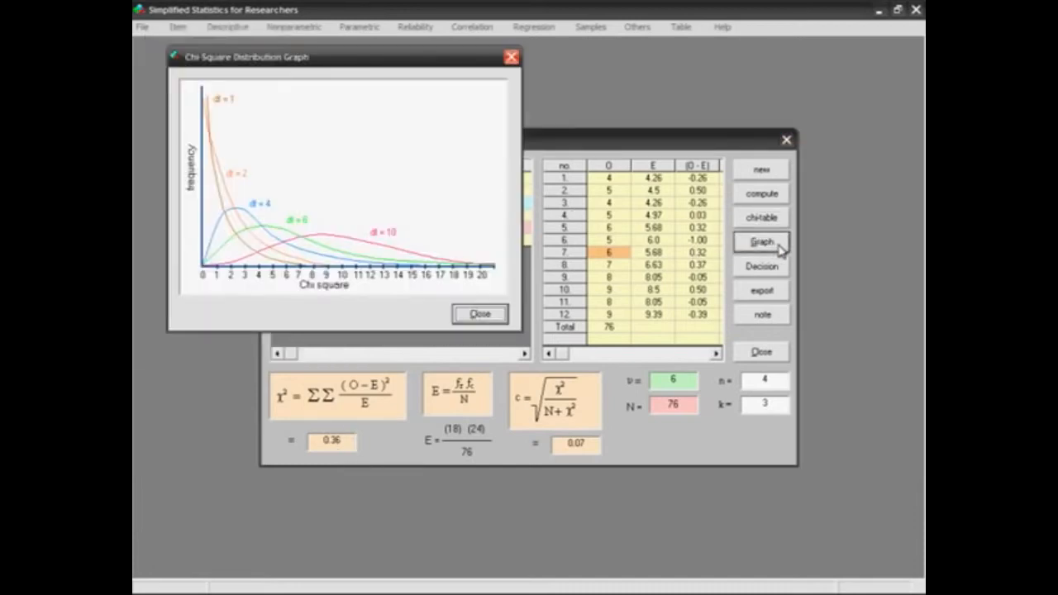
left_click(512, 57)
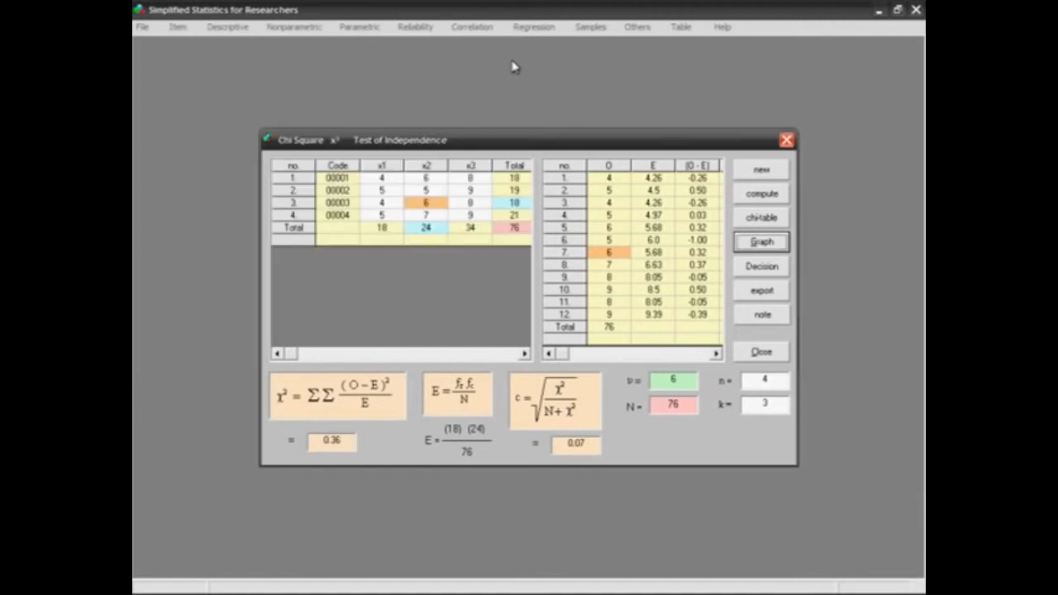
Review the chi-square test's decision and the notes on its cell-value requirements.
left_click(780, 275)
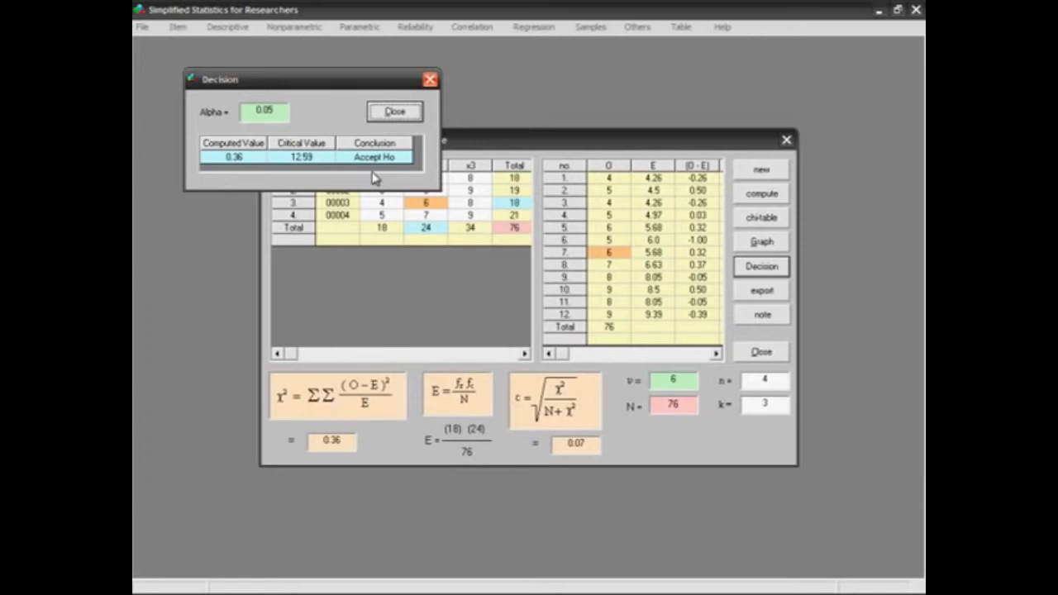
left_click(428, 82)
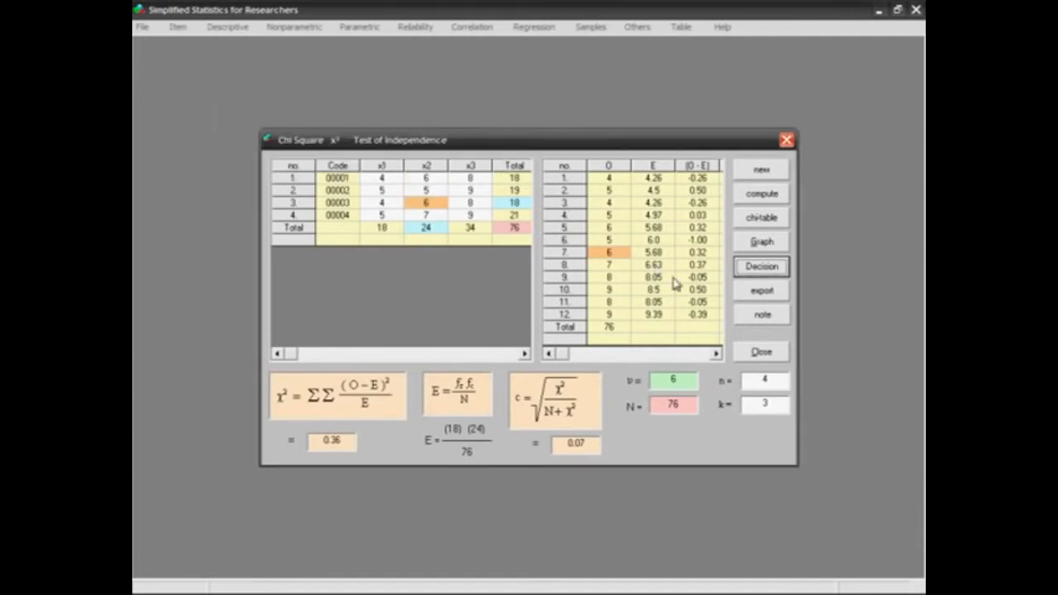
left_click(741, 322)
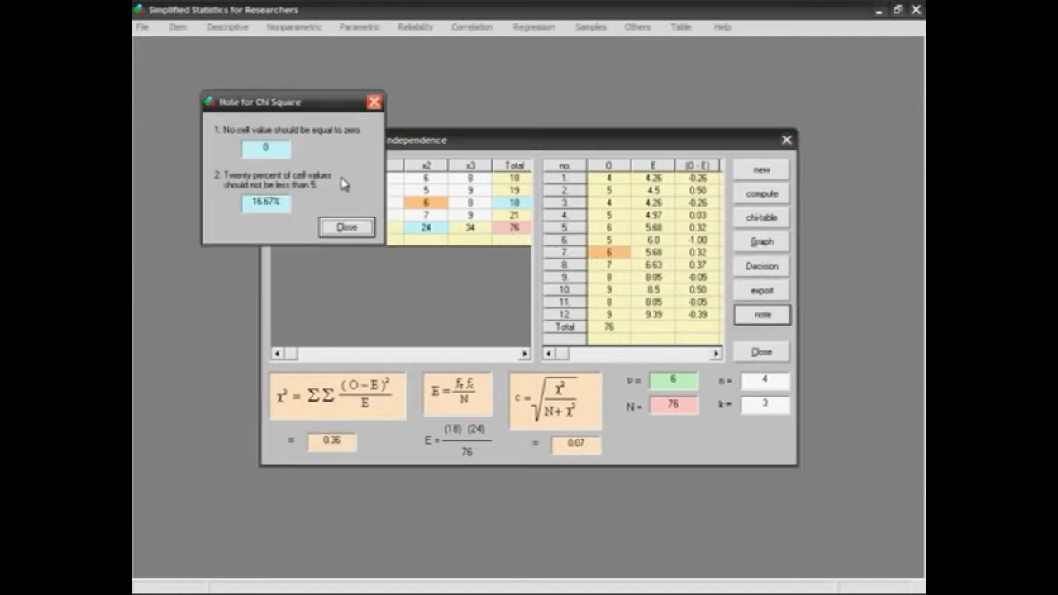
left_click(346, 227)
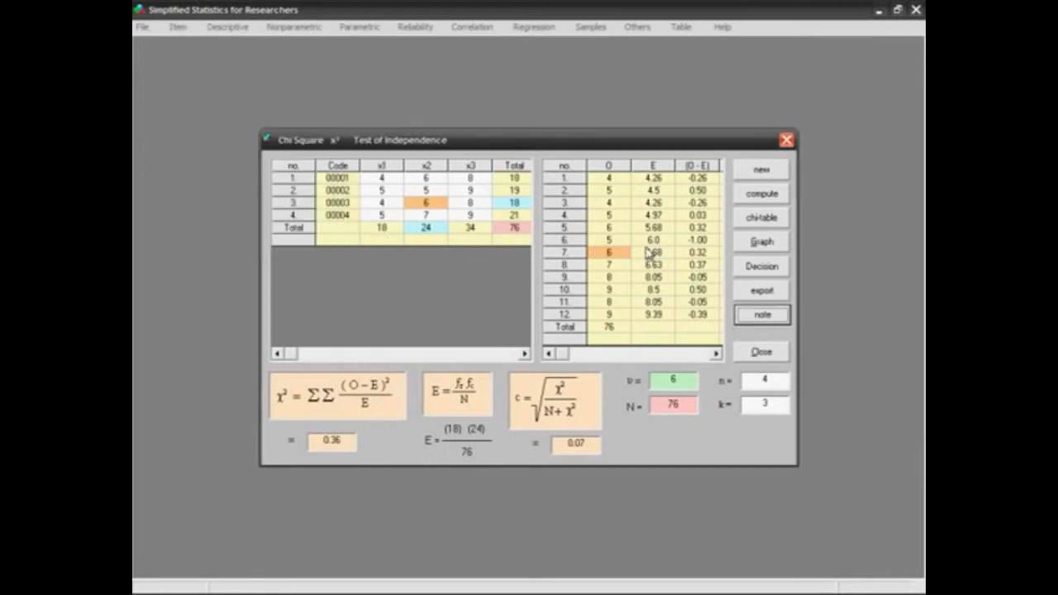
Clear the chi-square test data and close the test of independence.
left_click(777, 172)
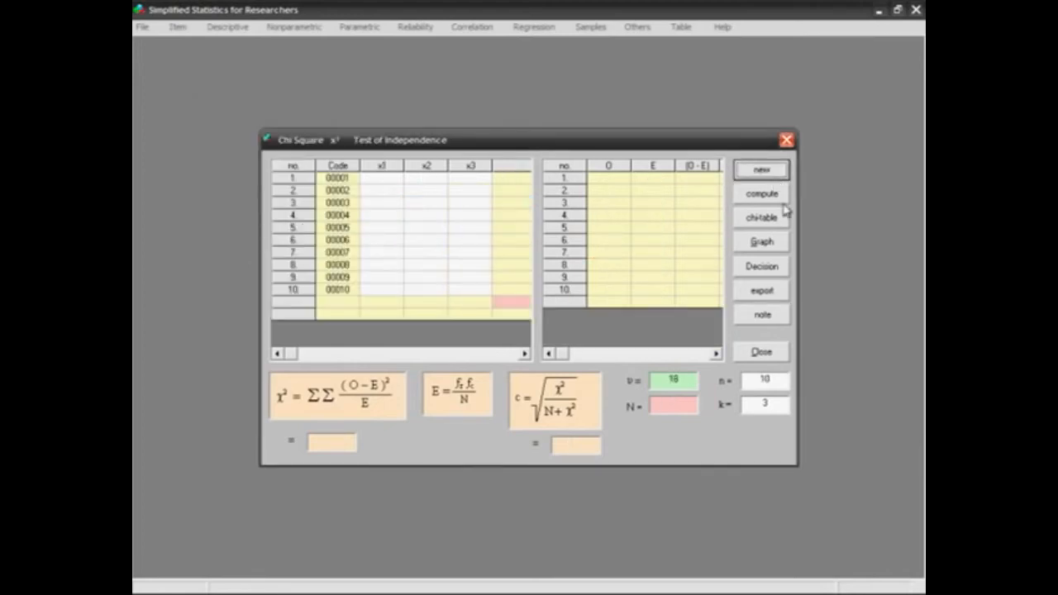
left_click(783, 355)
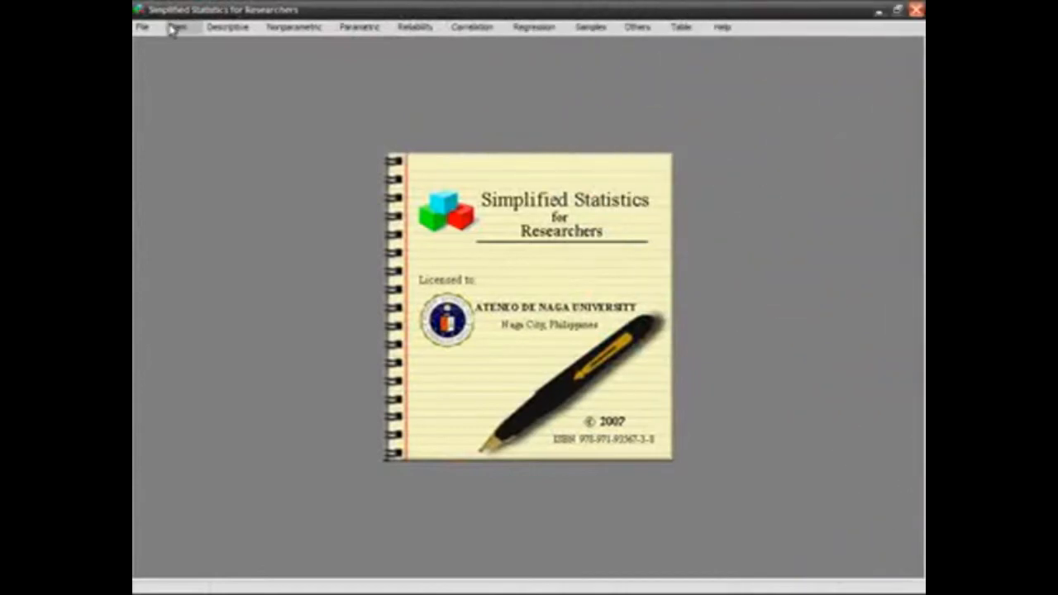
Open the bivariate sample data sheet and load the saved data file bivariate.txt into it.
left_click(173, 28)
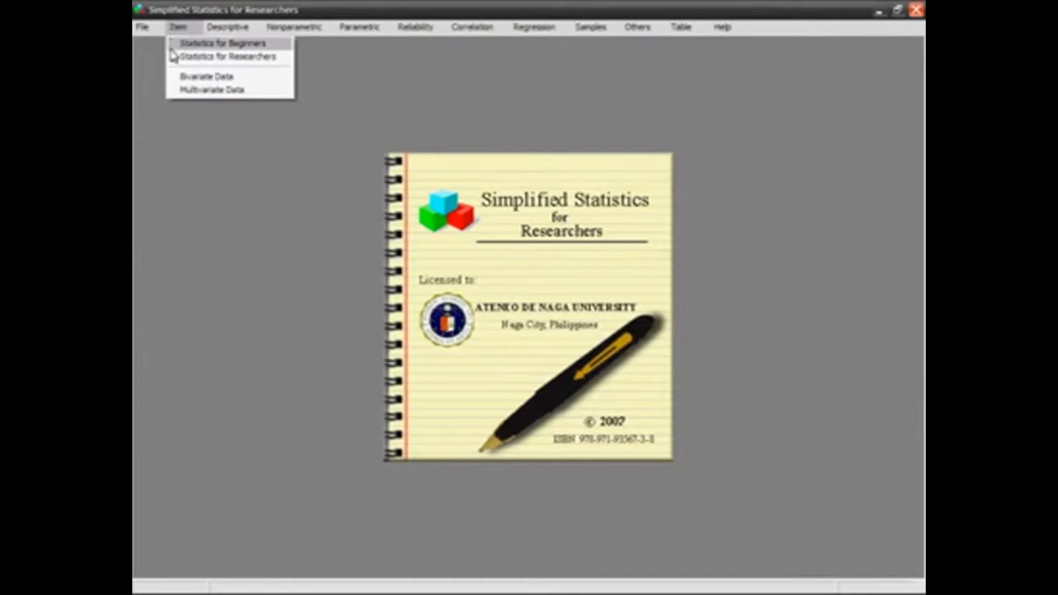
left_click(173, 77)
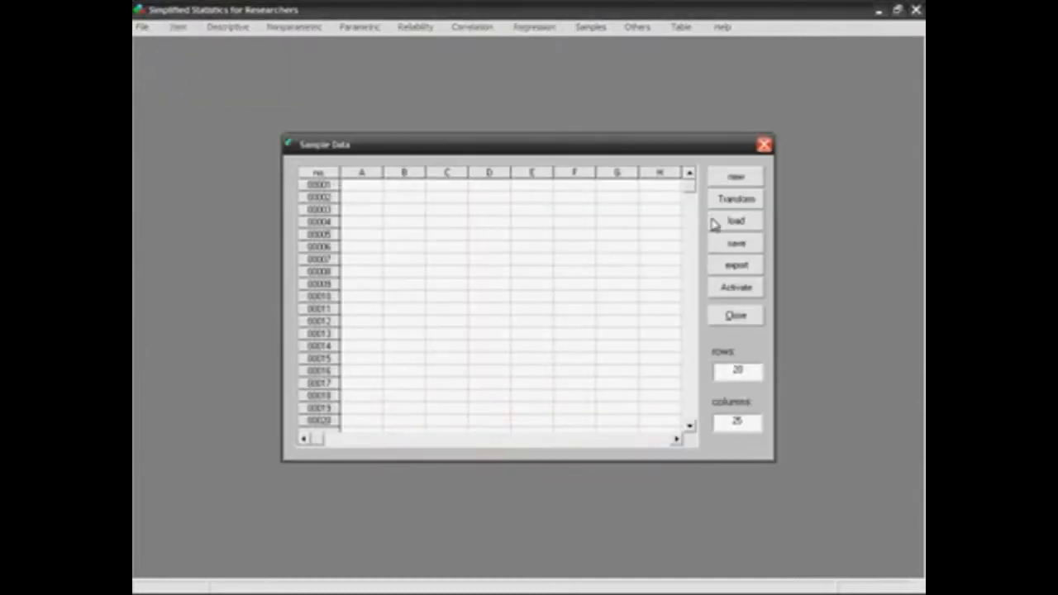
left_click(743, 223)
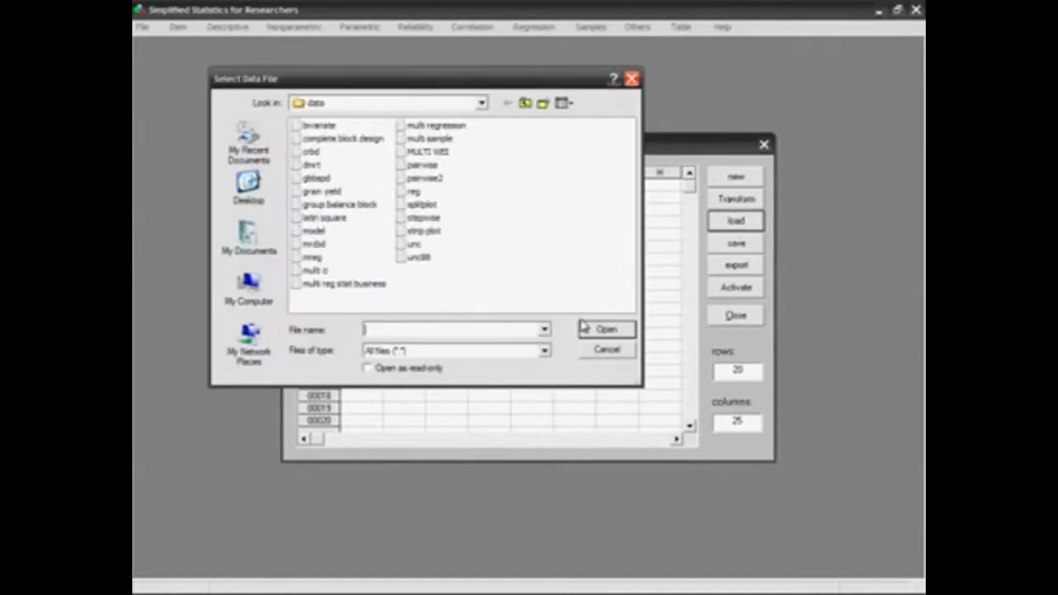
left_click(544, 331)
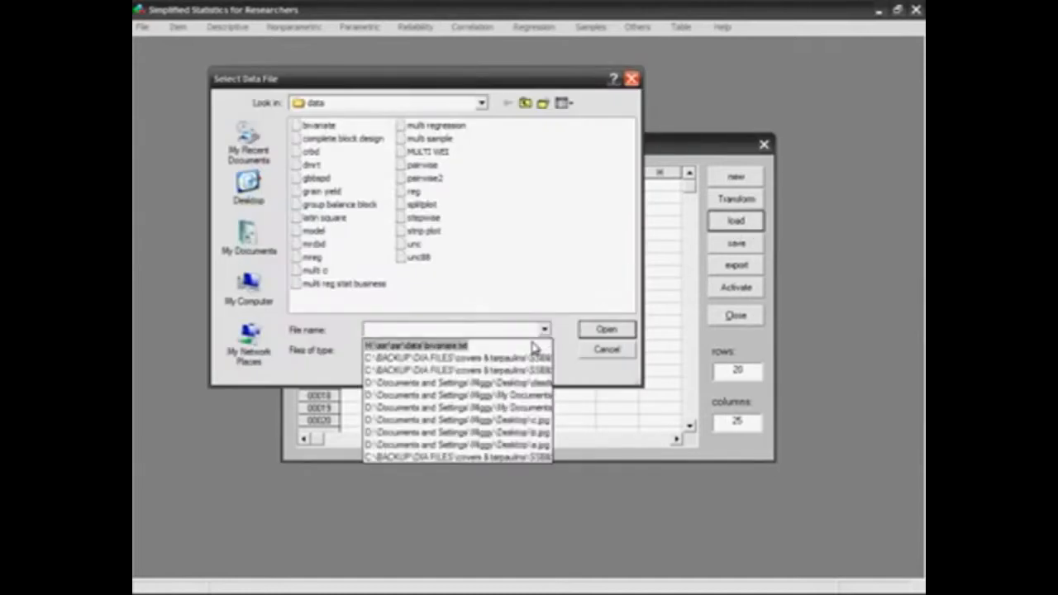
left_click(532, 344)
left_click(585, 332)
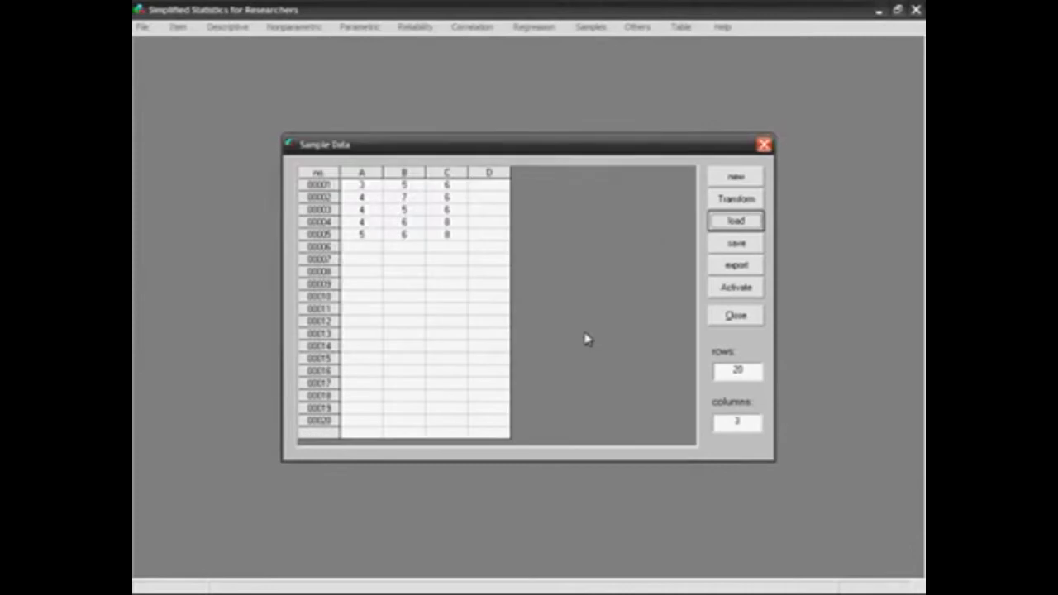
Enter 3, 4 and 6 in columns A, B and C of row 00006.
left_click(357, 249)
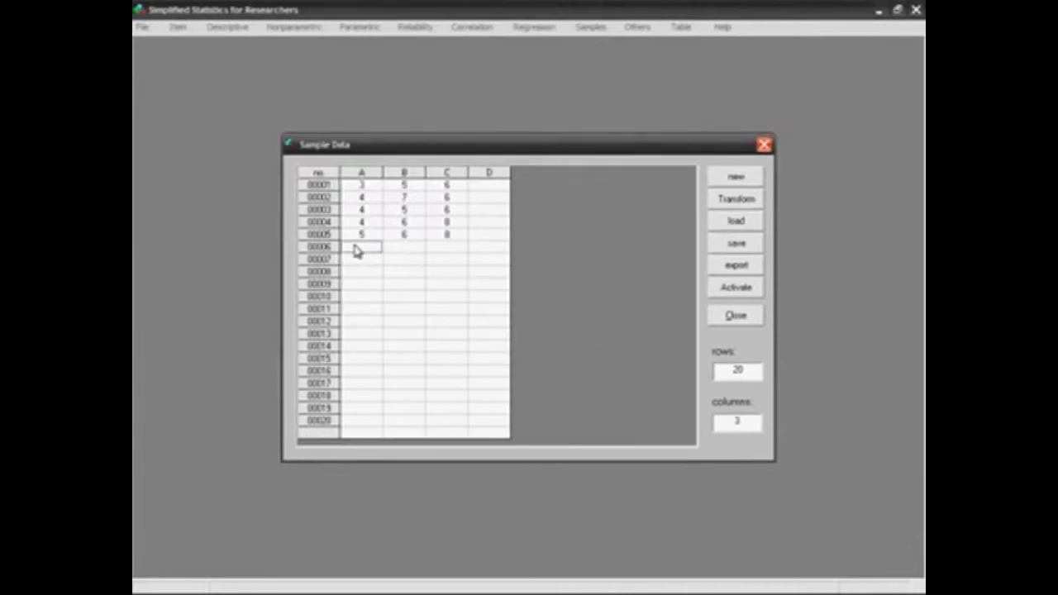
type("3")
key("Return")
type("4")
key("Return")
type("6")
key("Return")
Enter 4, 5 and 6 in columns A, B and C of row 00007.
key("Left")
type("4")
key("Return")
type("5")
key("Return")
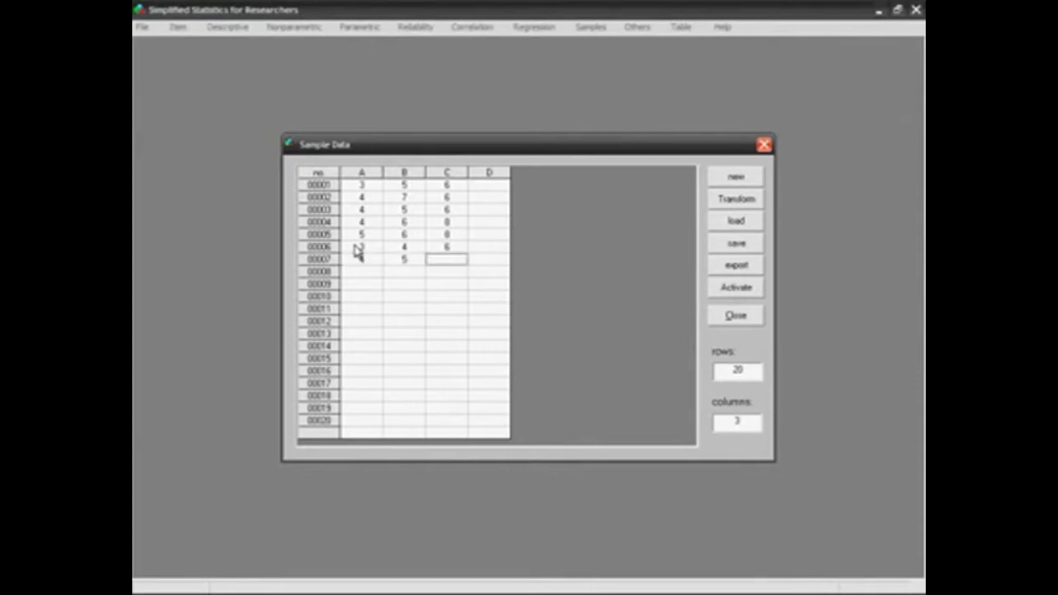
type("6")
key("Return")
Enter 5, 6 and 7 in columns A, B and C of row 00008.
type("5")
key("Return")
type("6")
key("Return")
type("7")
key("Return")
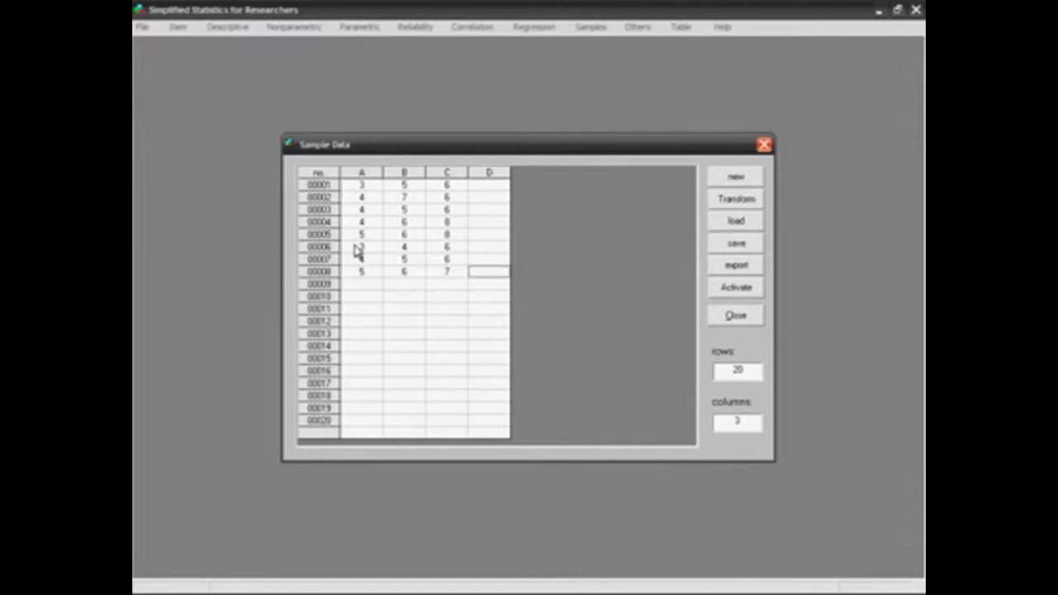
Change the column A value of row 00003 to 5.
left_click(371, 213)
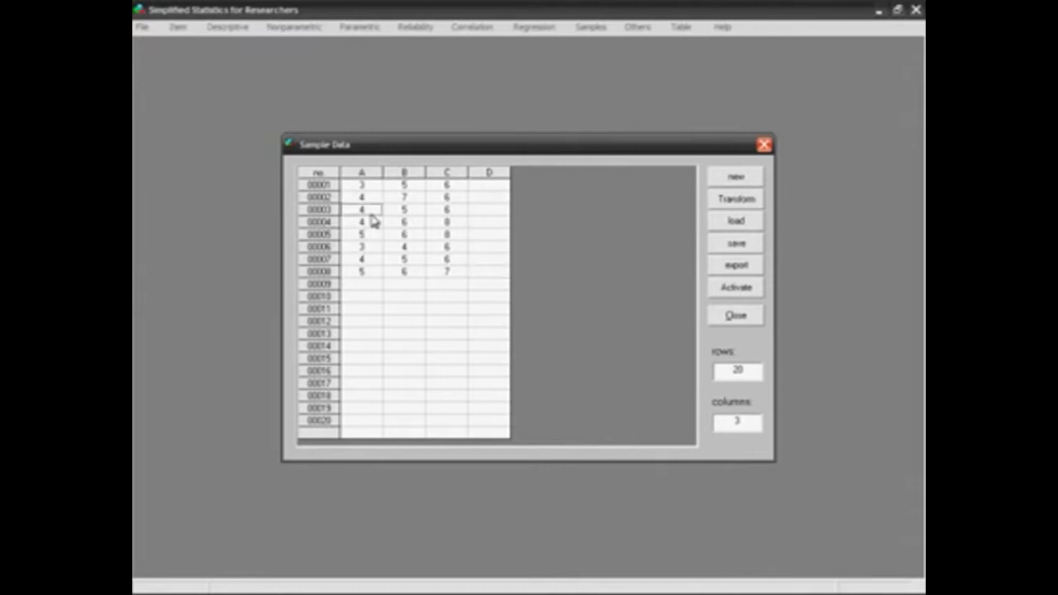
type("5")
key("Return")
Delete row 00006 from the sample data.
left_click(407, 250)
key("Delete")
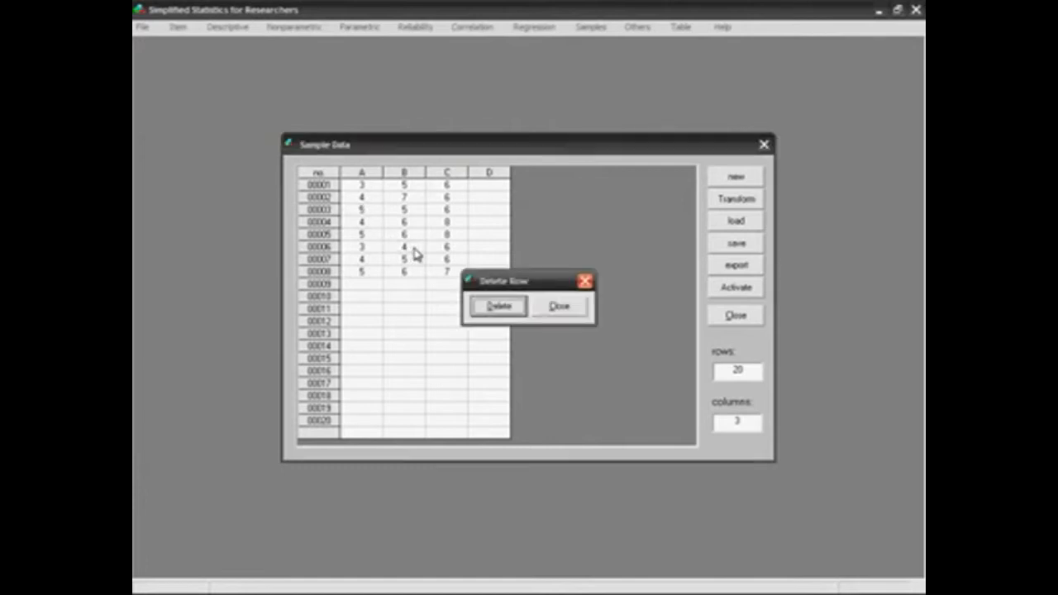
left_click(514, 307)
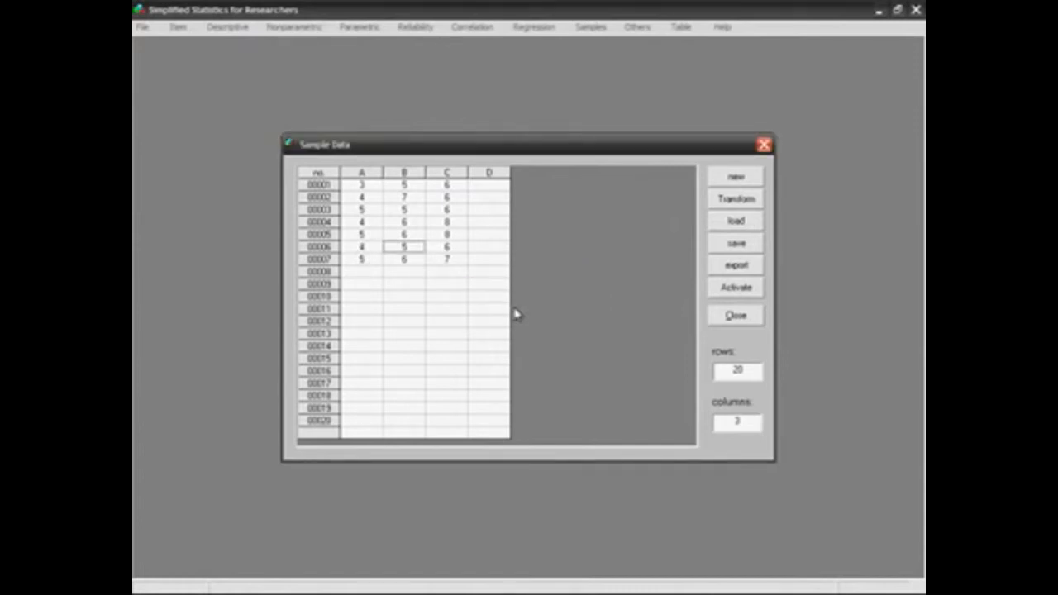
Transpose the sample data's rows and columns, and transform the table back to its original layout.
left_click(762, 204)
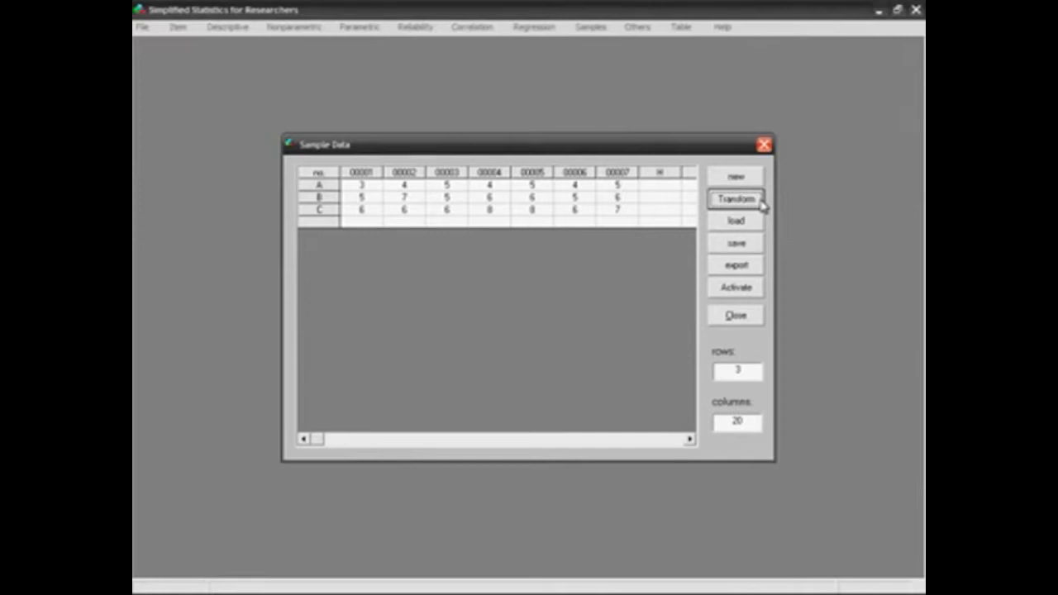
left_click(761, 205)
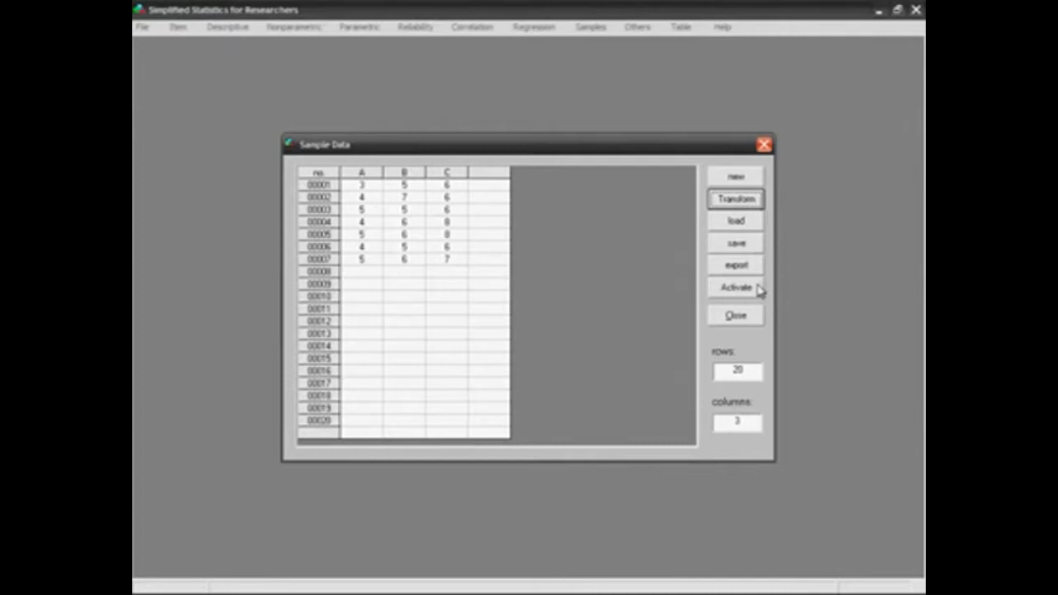
Activate the sample data and open the Multi Regress tool from the researchers' statistics summary.
left_click(736, 287)
left_click(185, 30)
left_click(181, 58)
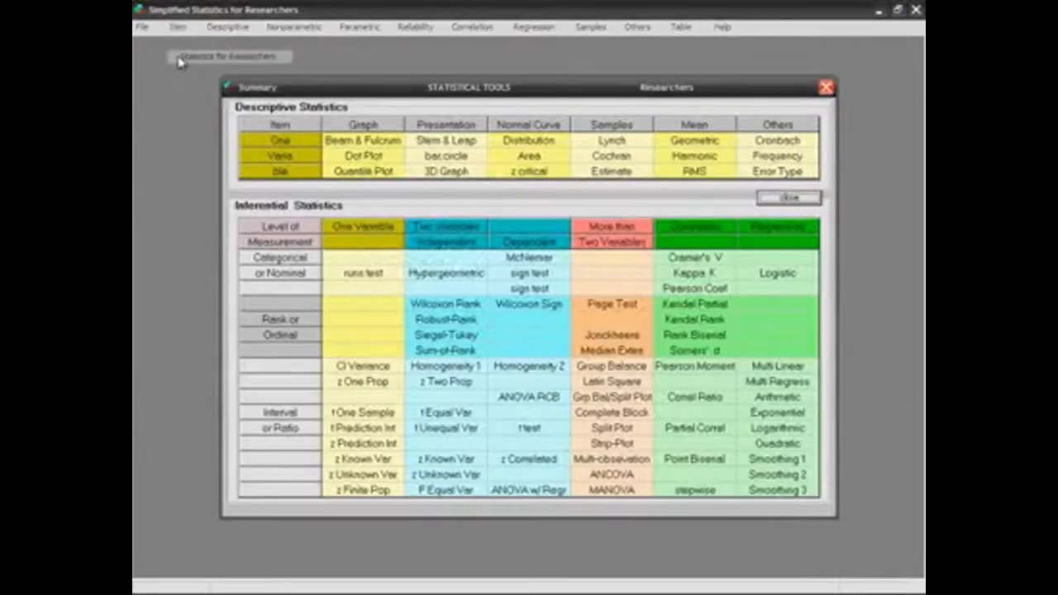
left_click(815, 385)
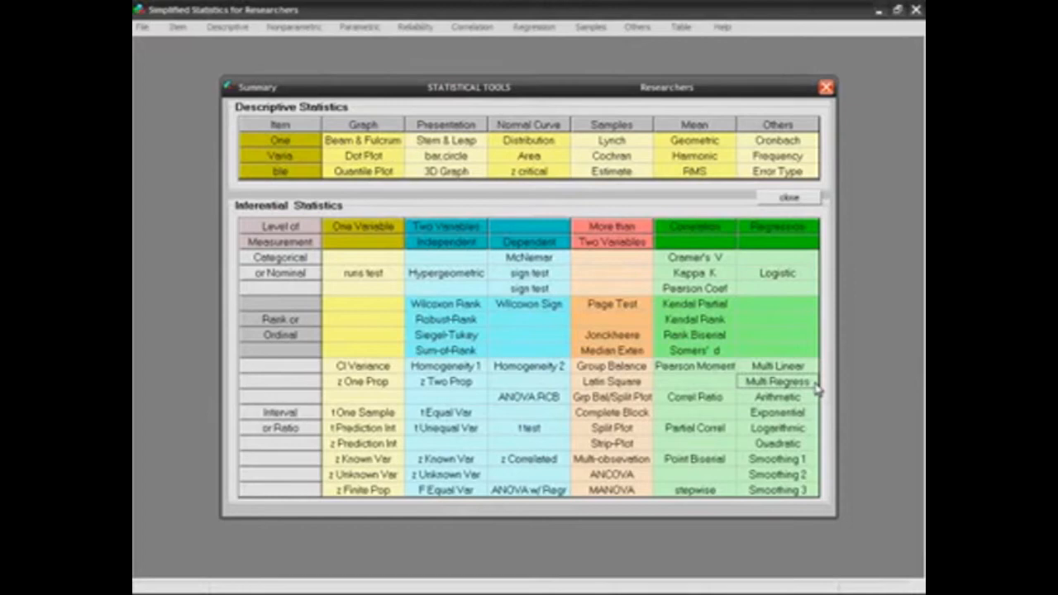
double_click(777, 382)
Set the multiple regression's n to 5 and k to 2.
double_click(716, 402)
type("5")
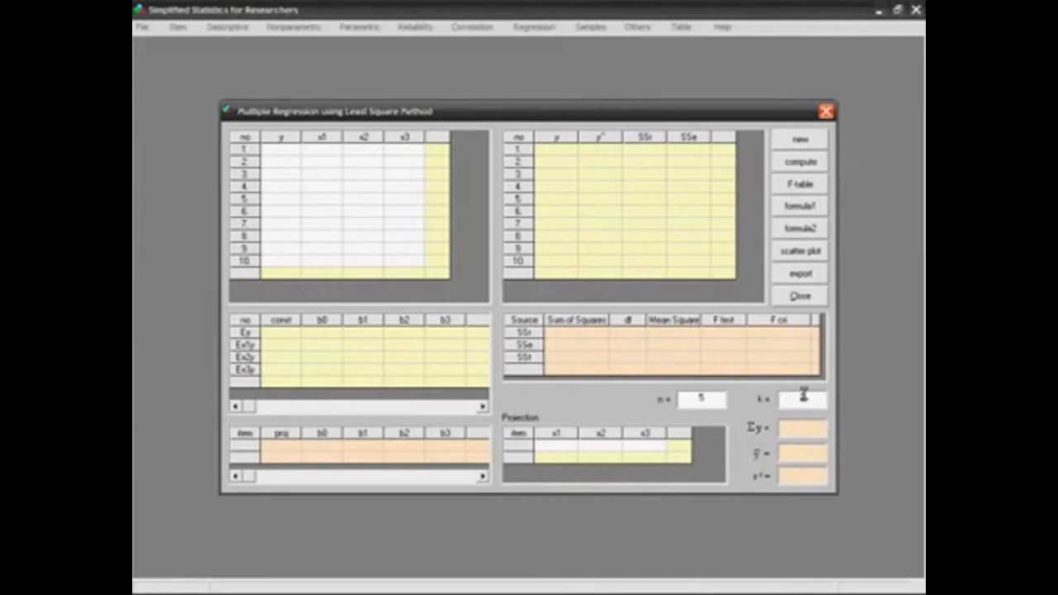
left_click(803, 396)
type("2")
Paste sample data column A into the y column of the multiple regression.
double_click(280, 155)
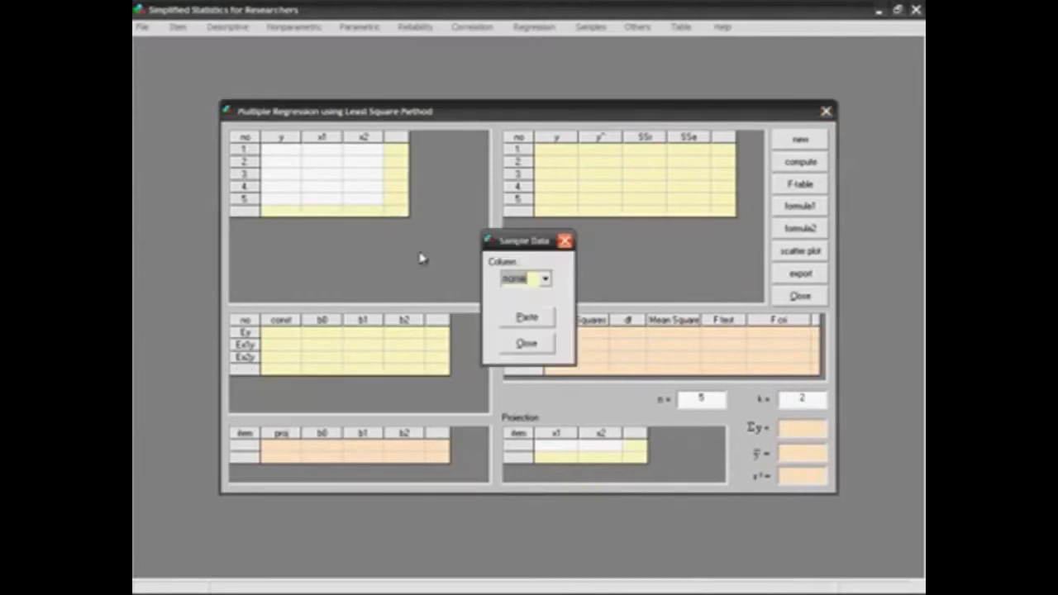
left_click(545, 279)
left_click(528, 301)
left_click(529, 318)
Paste sample data column B into the x1 column of the multiple regression.
double_click(338, 156)
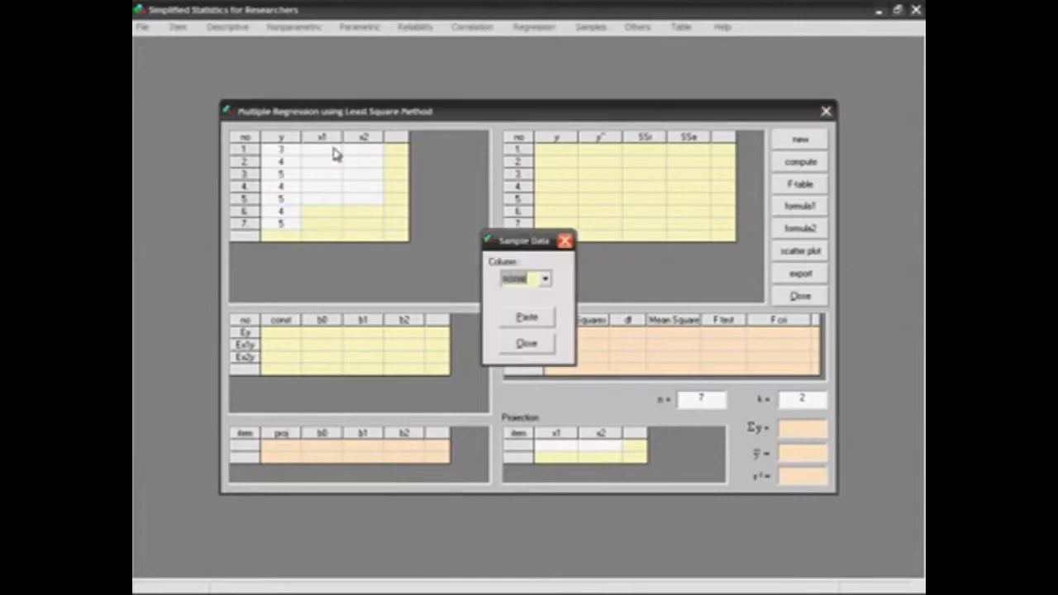
left_click(544, 278)
left_click(533, 312)
left_click(529, 318)
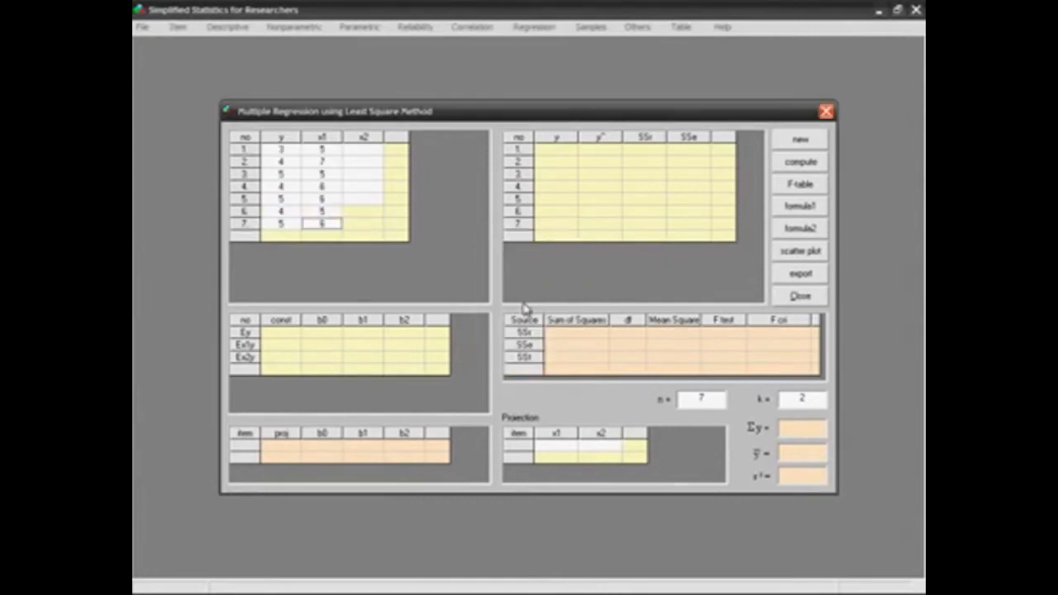
Paste sample data column C into the x2 column and compute the multiple regression.
double_click(364, 150)
left_click(545, 279)
left_click(531, 334)
left_click(528, 320)
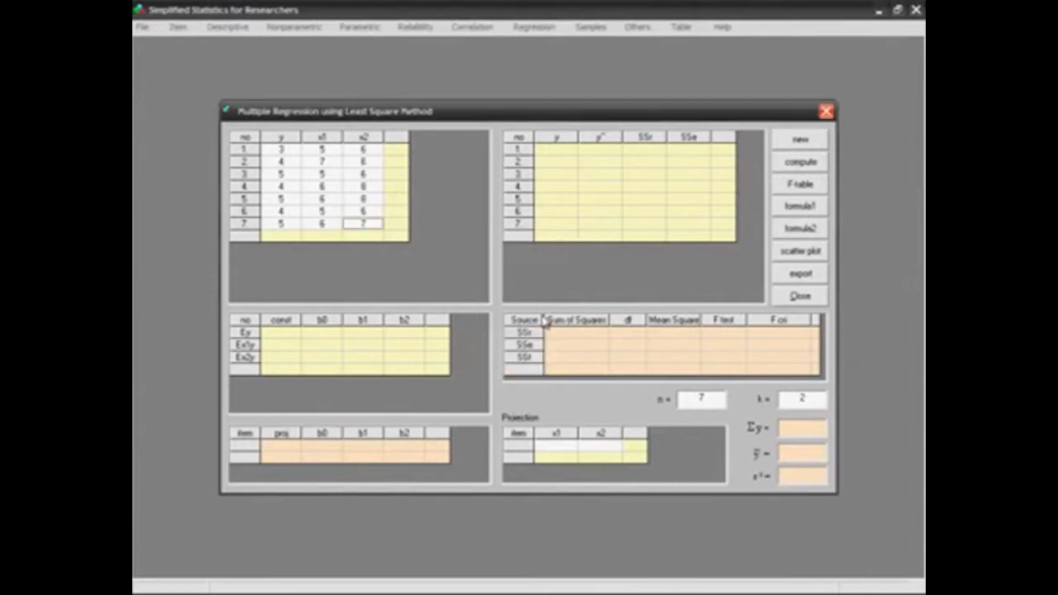
left_click(810, 168)
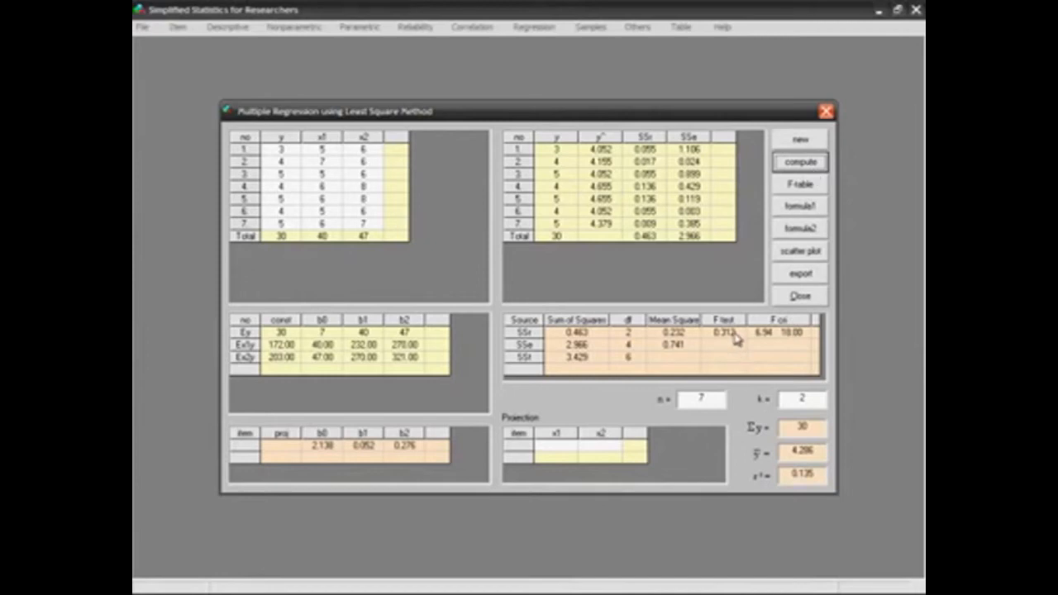
Close the multiple regression, open the stepwise regression from the researchers' summary and set its k to 2.
left_click(830, 114)
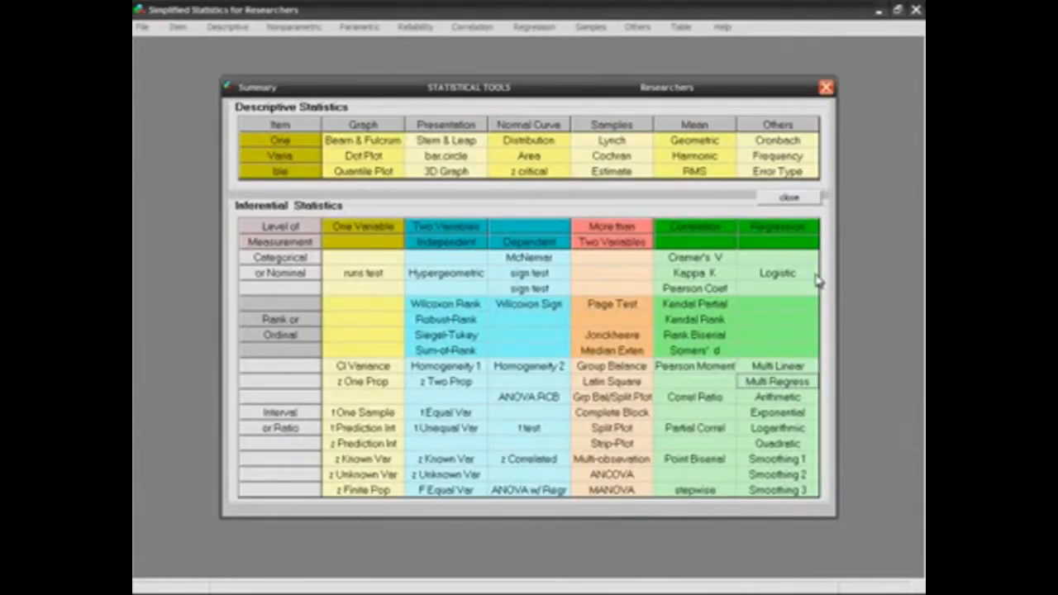
left_click(722, 496)
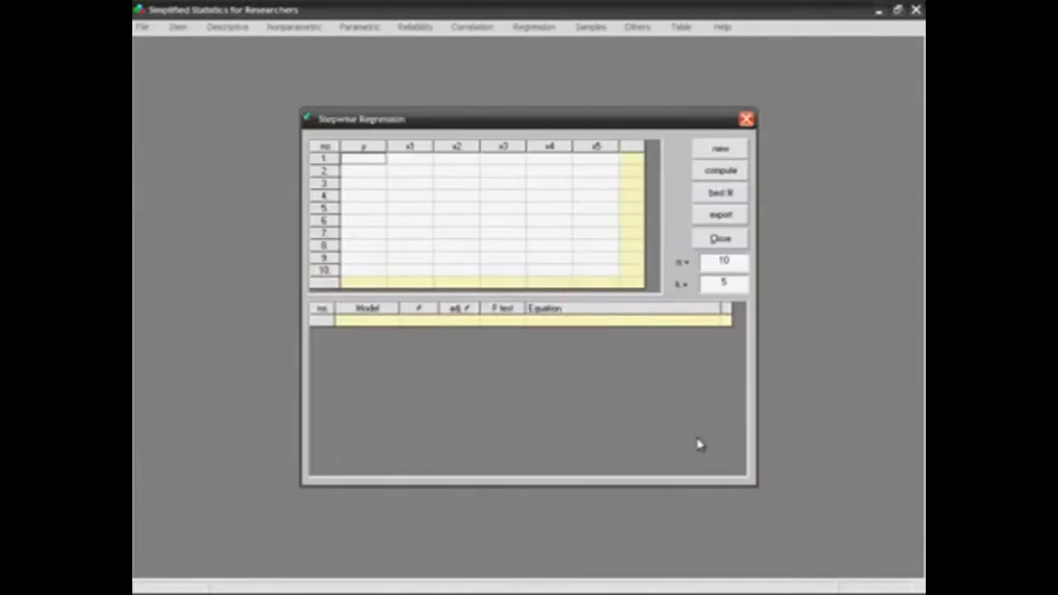
left_click(714, 284)
type("2")
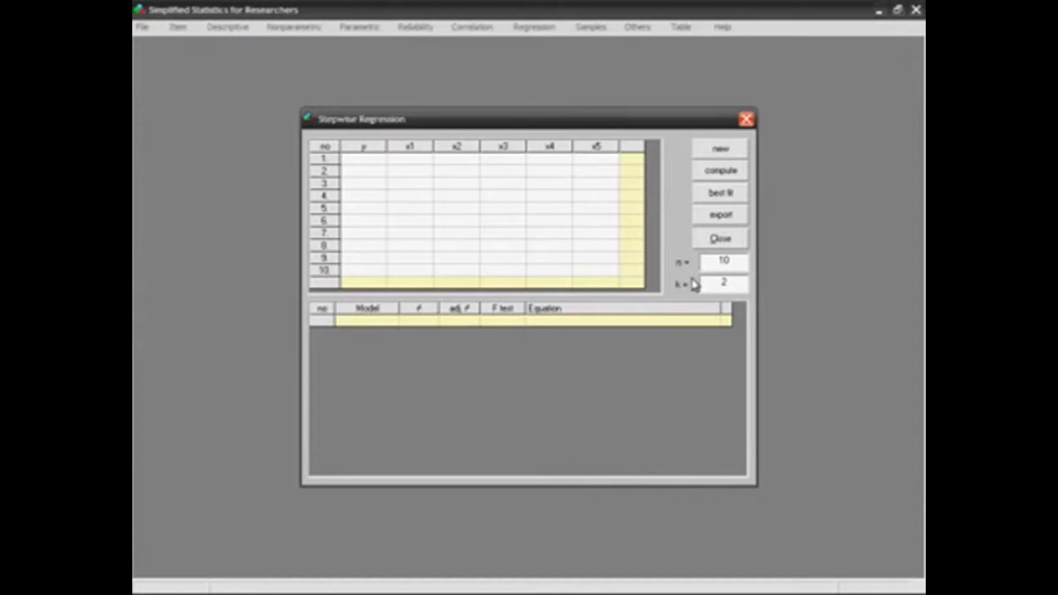
Confirm the stepwise regression's k value and paste sample data column A into its y column.
key("Return")
right_click(379, 159)
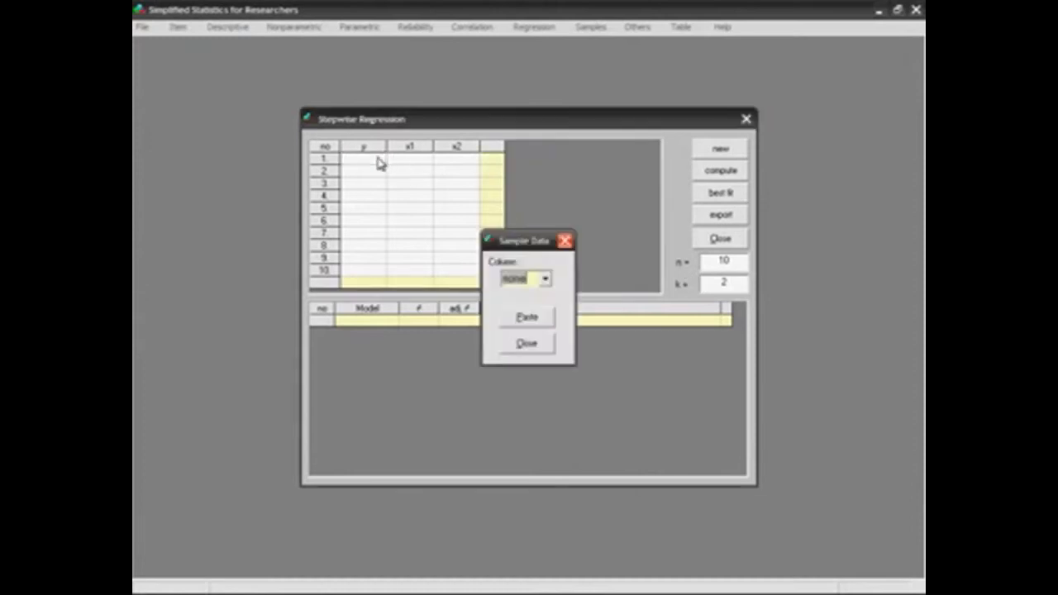
left_click(545, 278)
left_click(531, 304)
left_click(531, 315)
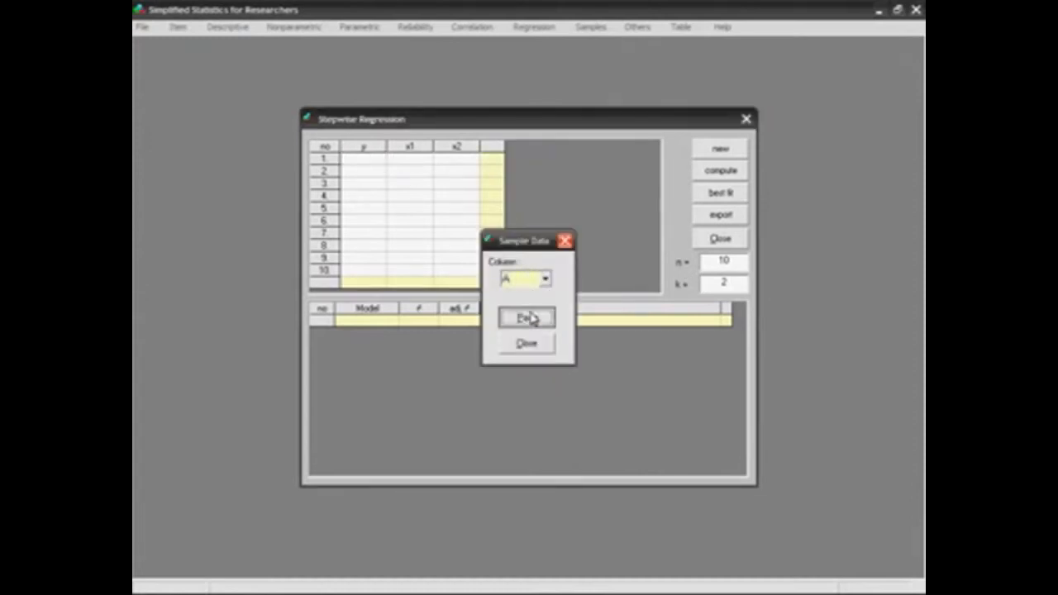
Paste sample data column B into the x1 column of the stepwise regression.
right_click(420, 164)
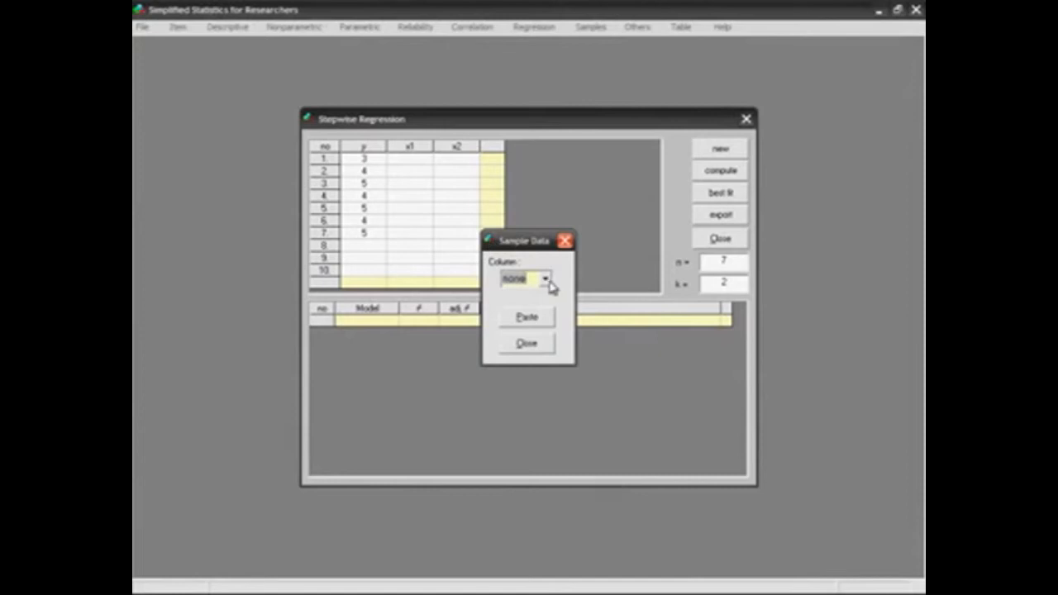
left_click(545, 279)
left_click(533, 315)
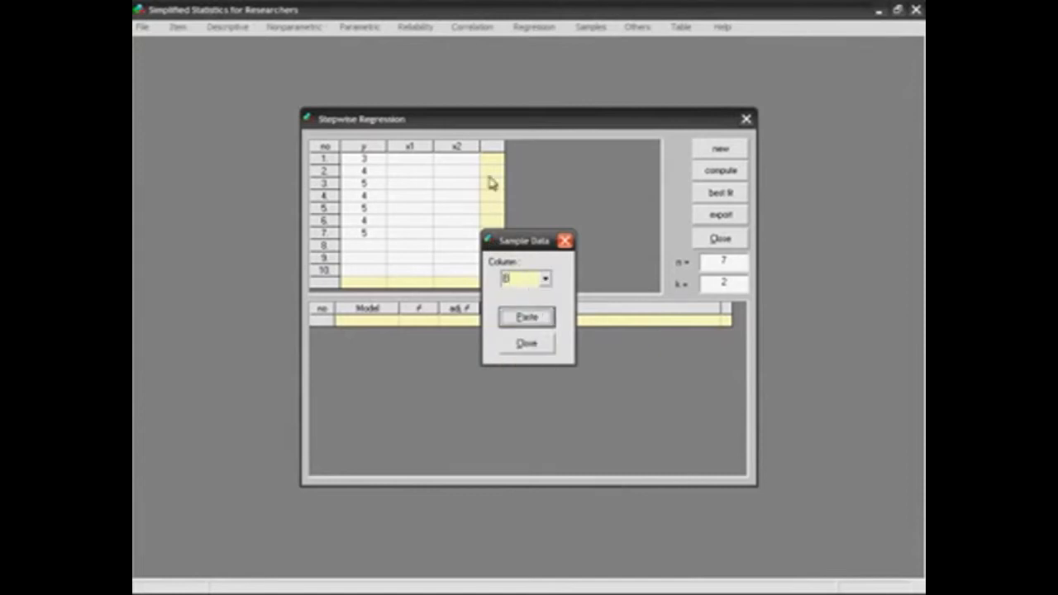
left_click(529, 322)
Paste sample data column C into the x2 column and compute the stepwise regression with its best fit.
right_click(466, 171)
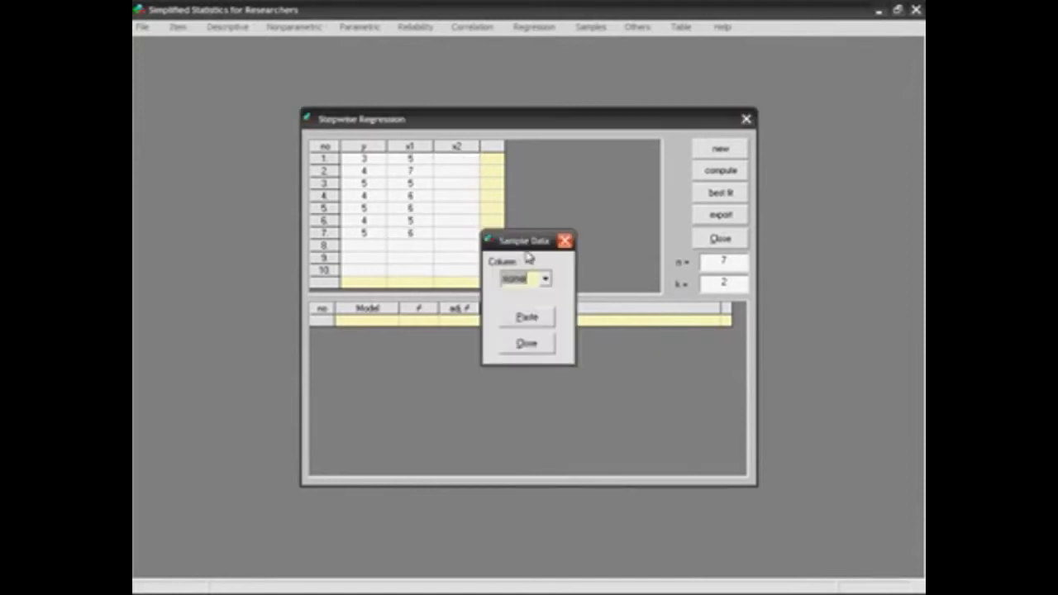
left_click(546, 279)
left_click(537, 320)
left_click(549, 315)
left_click(728, 175)
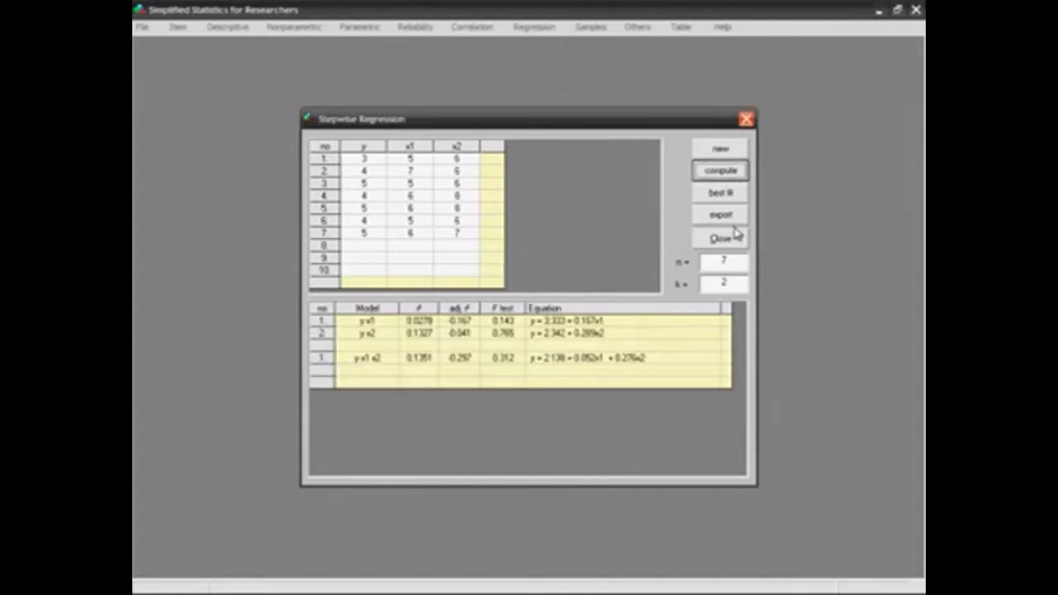
left_click(735, 199)
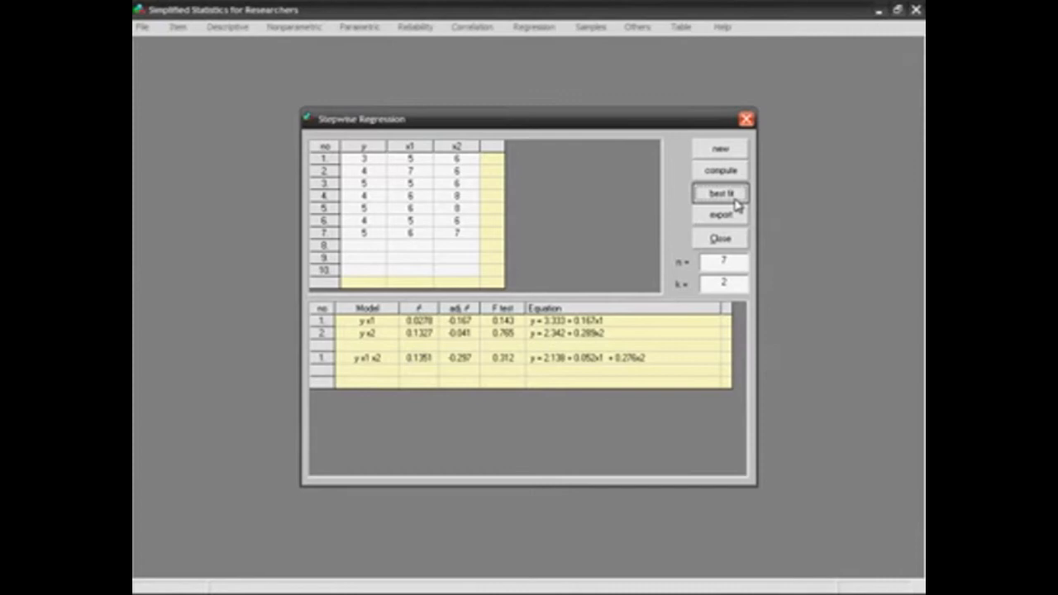
Close the stepwise regression and researchers' summary, and open the dependent-variables RCBD ANOVA from the beginners' statistics summary.
left_click(746, 119)
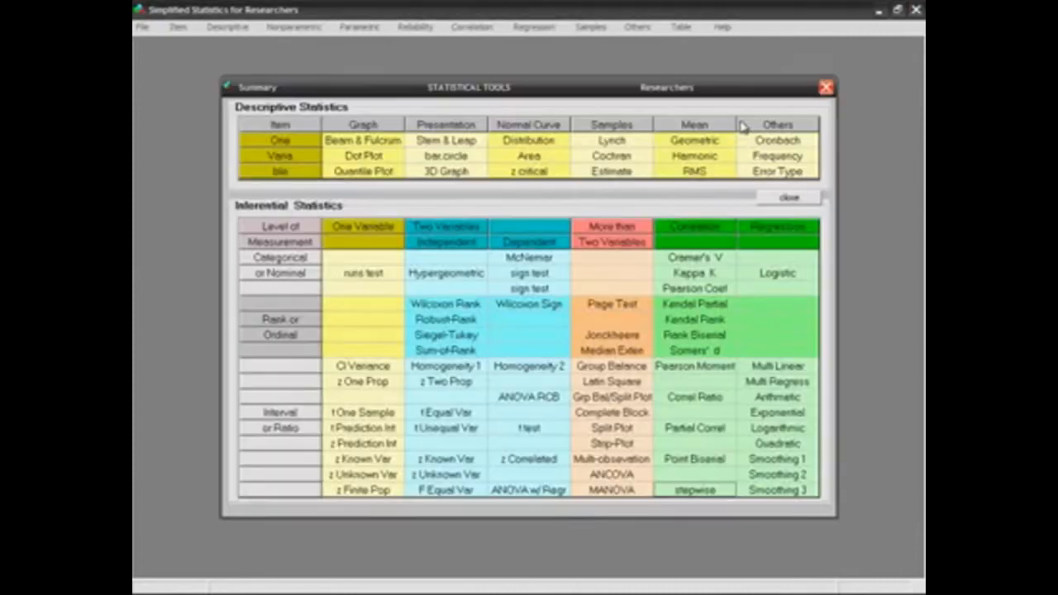
left_click(826, 87)
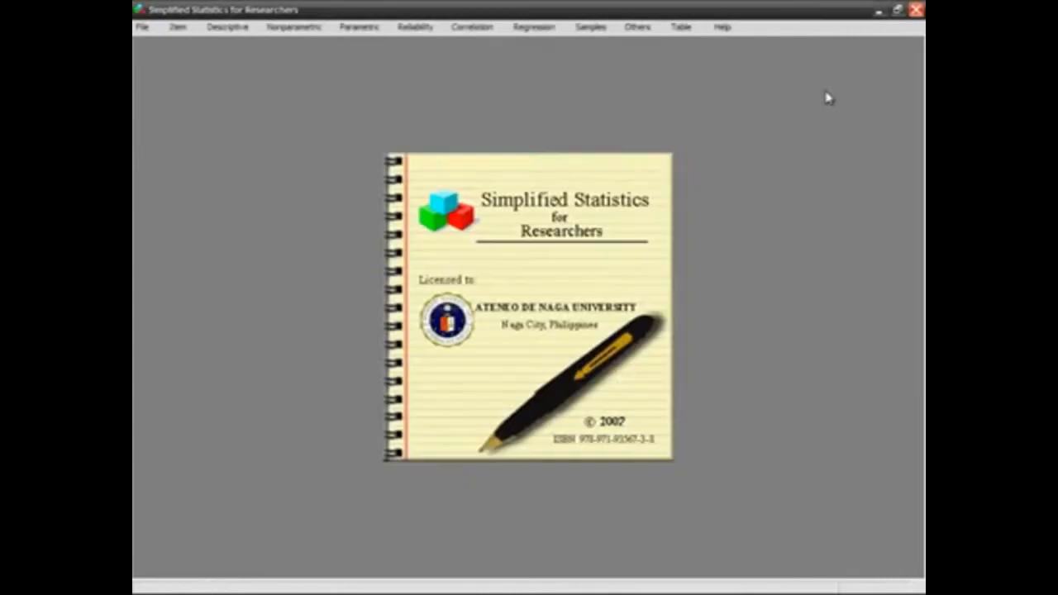
left_click(176, 27)
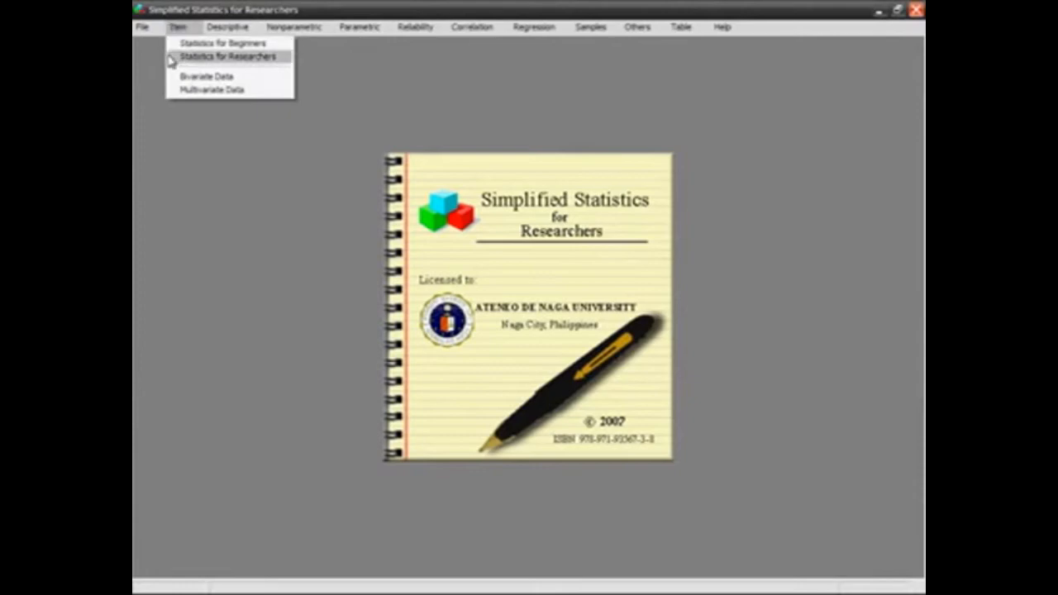
left_click(172, 43)
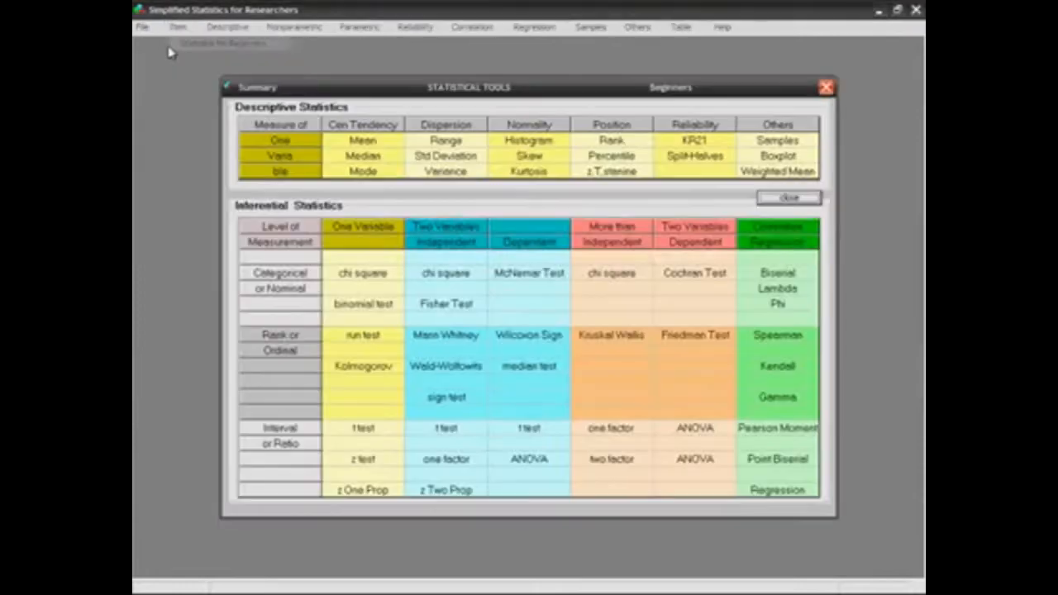
left_click(723, 435)
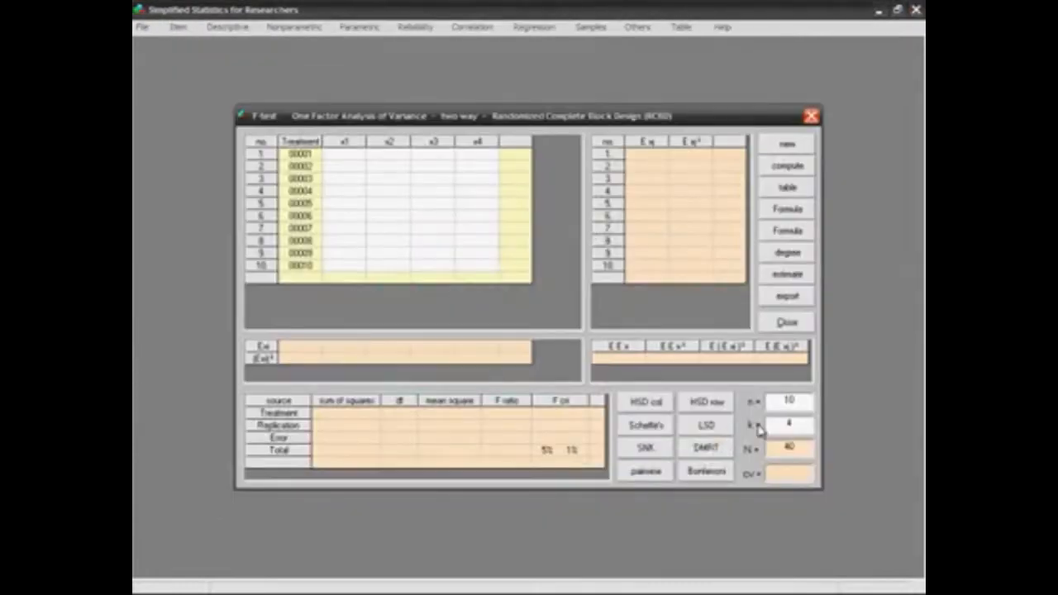
Set the randomized complete block ANOVA's n to 4 and k to 3.
left_click_drag(776, 401, 810, 421)
type("68")
double_click(792, 402)
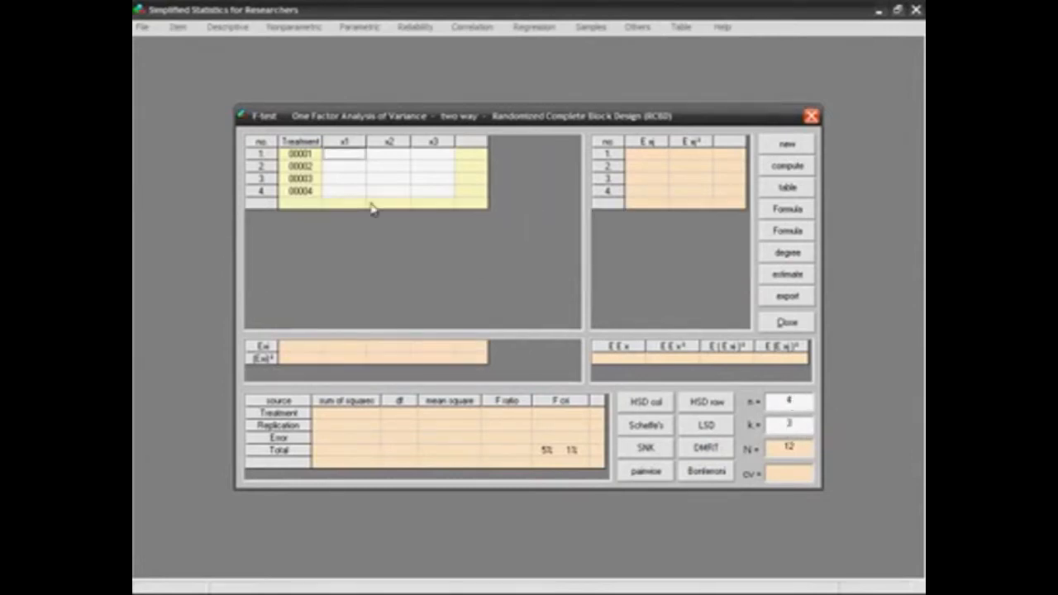
Paste sample data column A into the x1 column of the randomized complete block ANOVA.
double_click(345, 157)
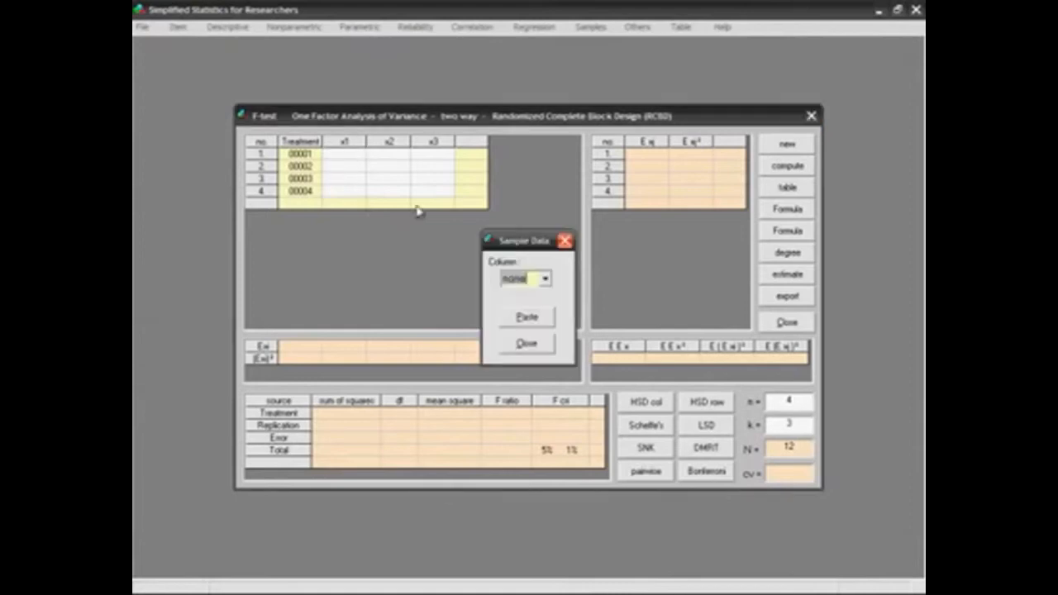
left_click(546, 280)
left_click(537, 299)
left_click(529, 317)
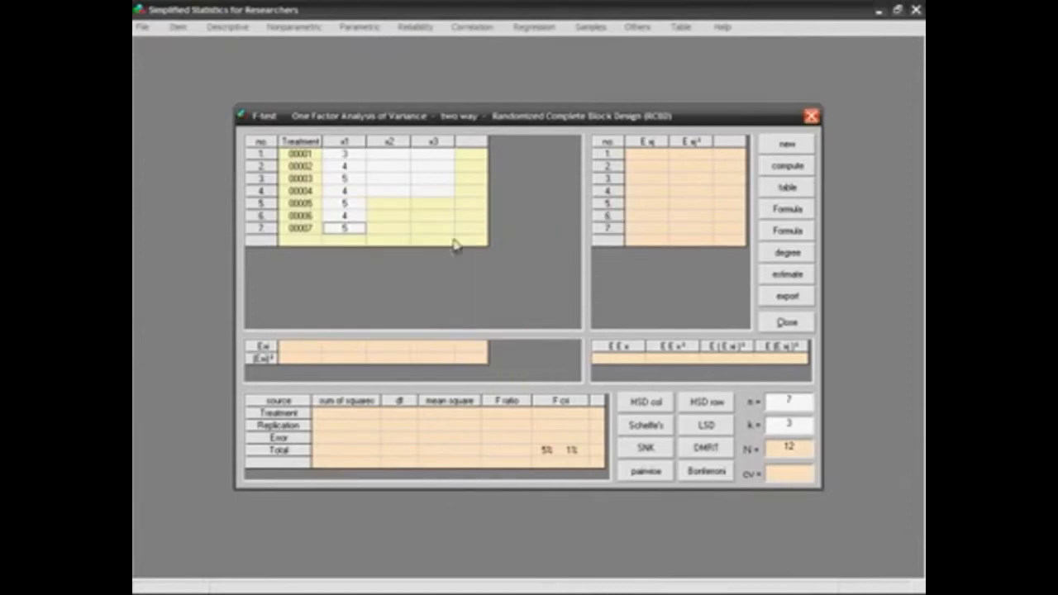
Paste sample data column B into the x2 column of the randomized complete block ANOVA.
left_click(400, 167)
double_click(399, 167)
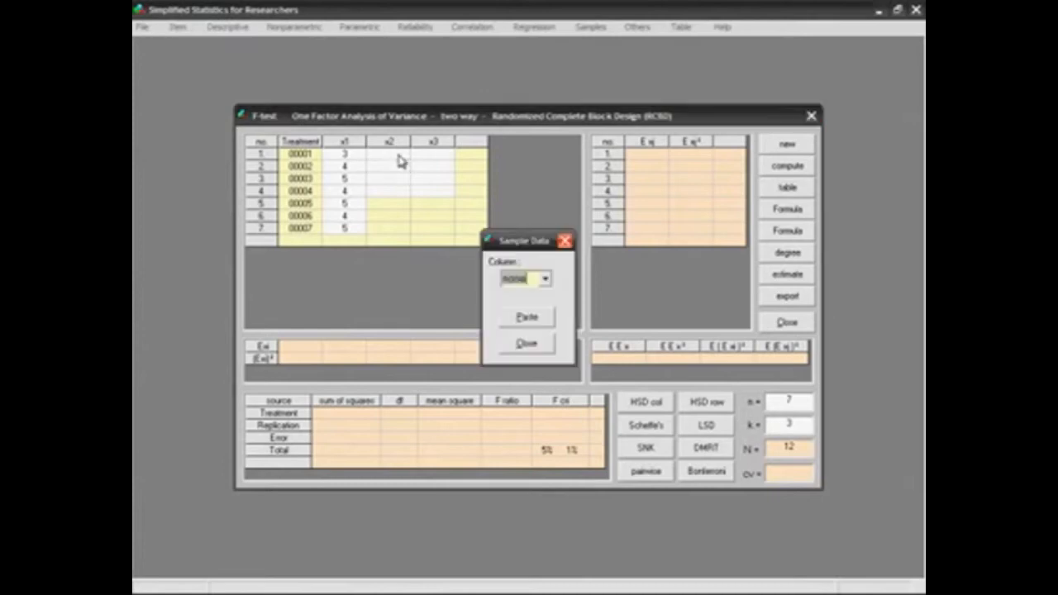
left_click(545, 279)
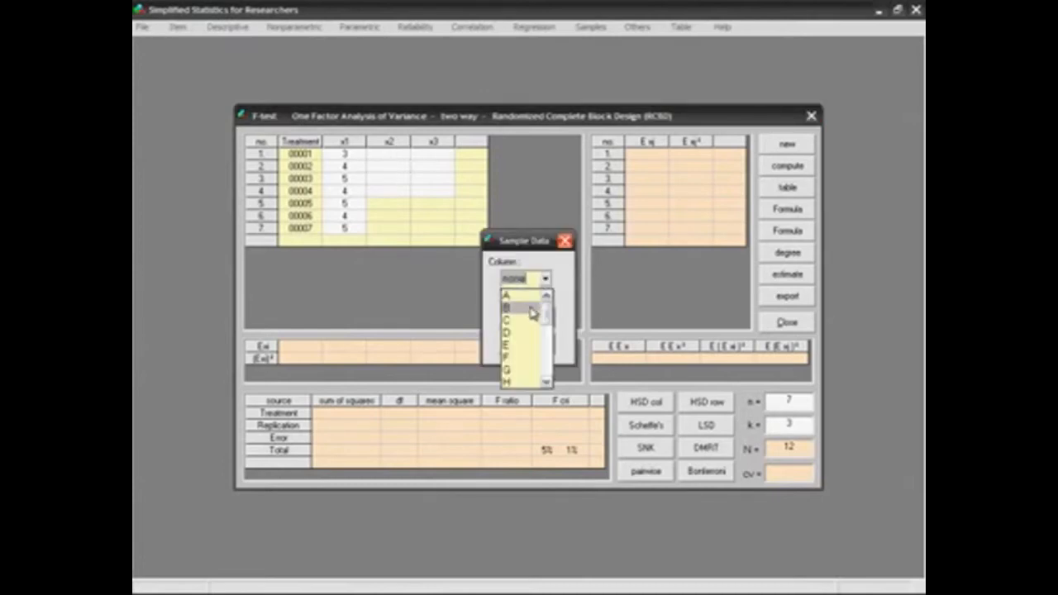
left_click(533, 309)
left_click(529, 315)
Paste sample data column C into the x3 column and compute the randomized complete block ANOVA.
double_click(450, 162)
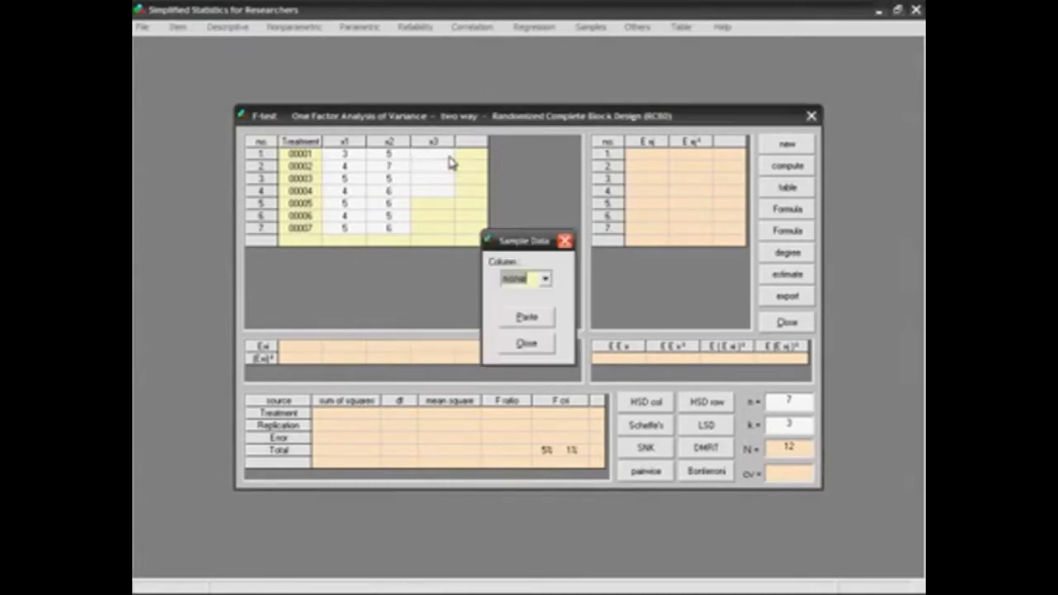
left_click(546, 279)
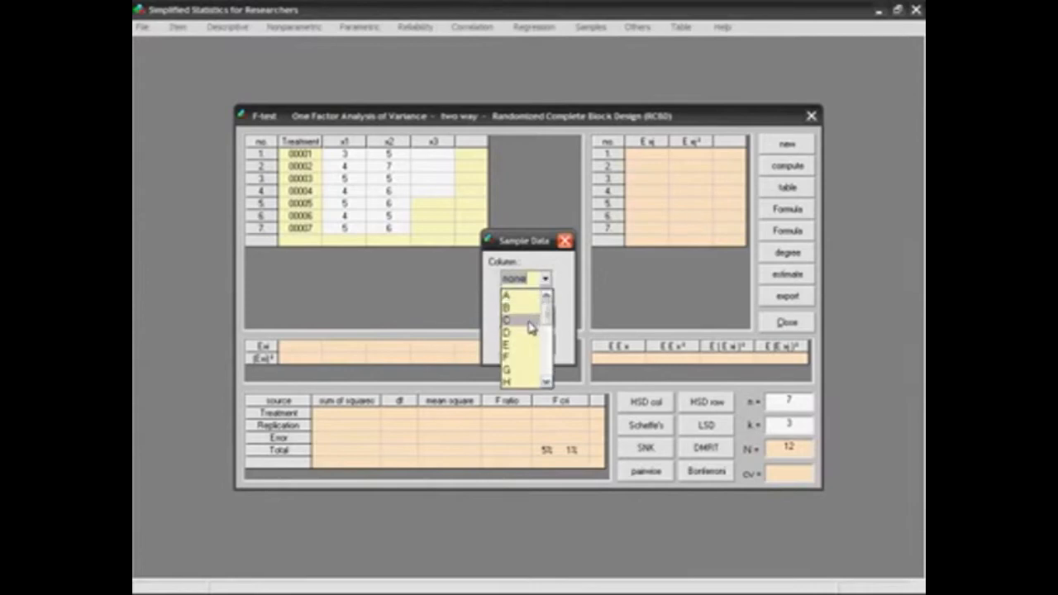
left_click(528, 320)
left_click(533, 318)
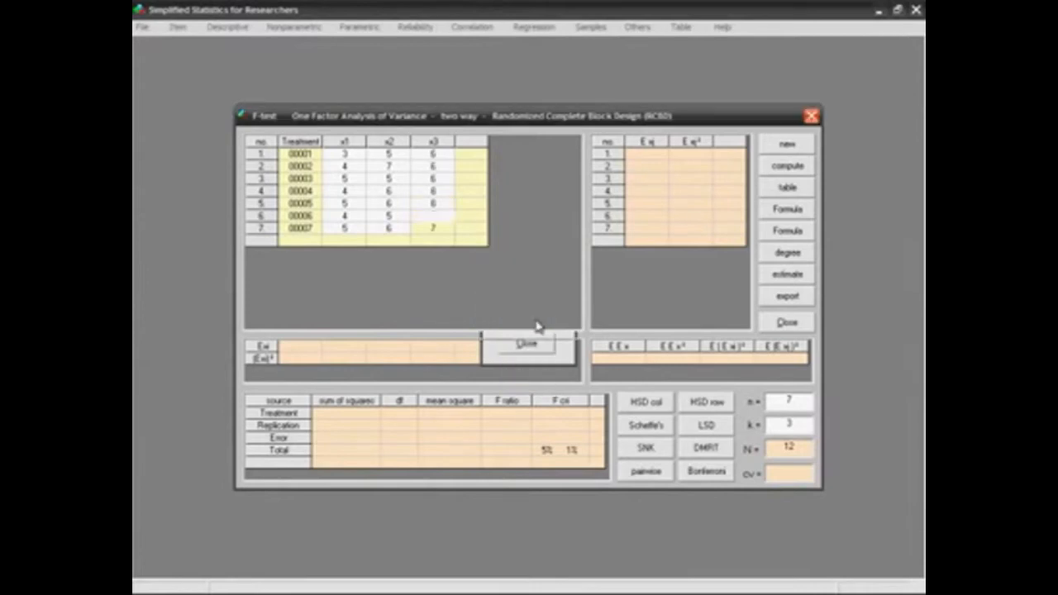
left_click(800, 172)
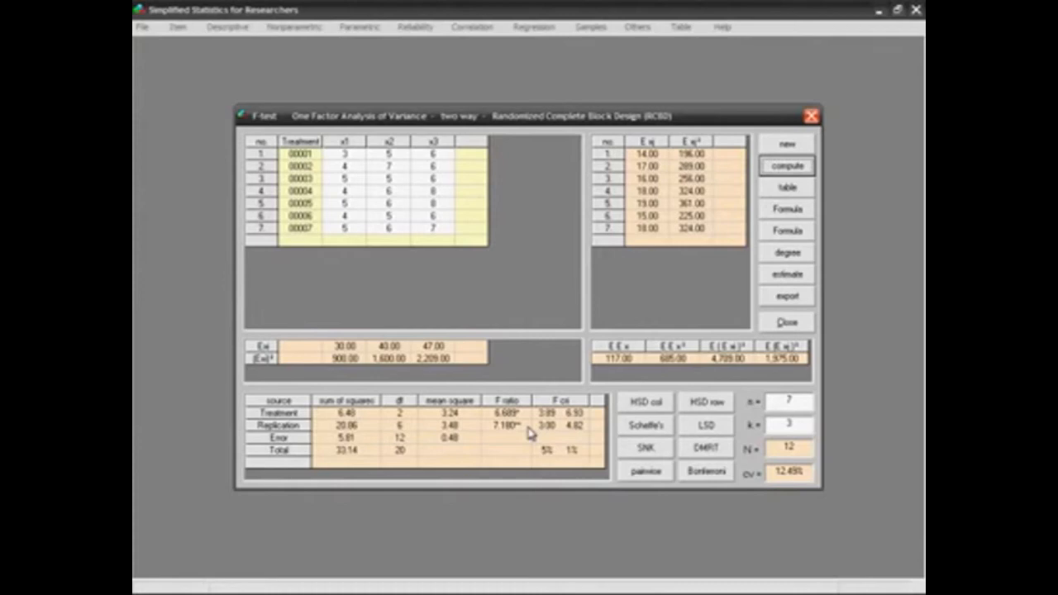
Open the F distribution p-value graph for the Replication F ratio and lower its F-value to 1.87.
left_click(525, 425)
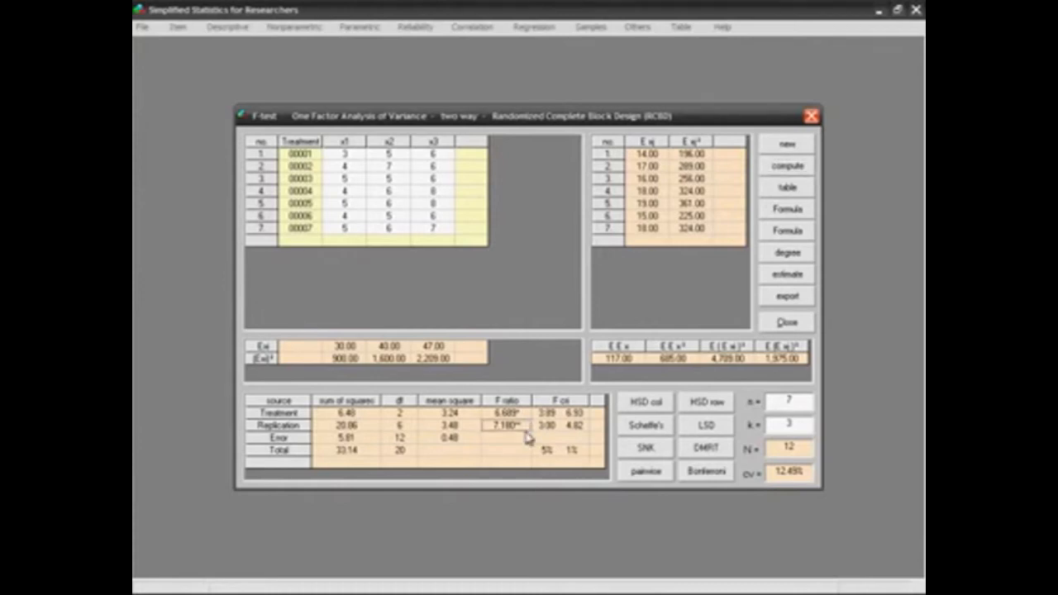
double_click(525, 430)
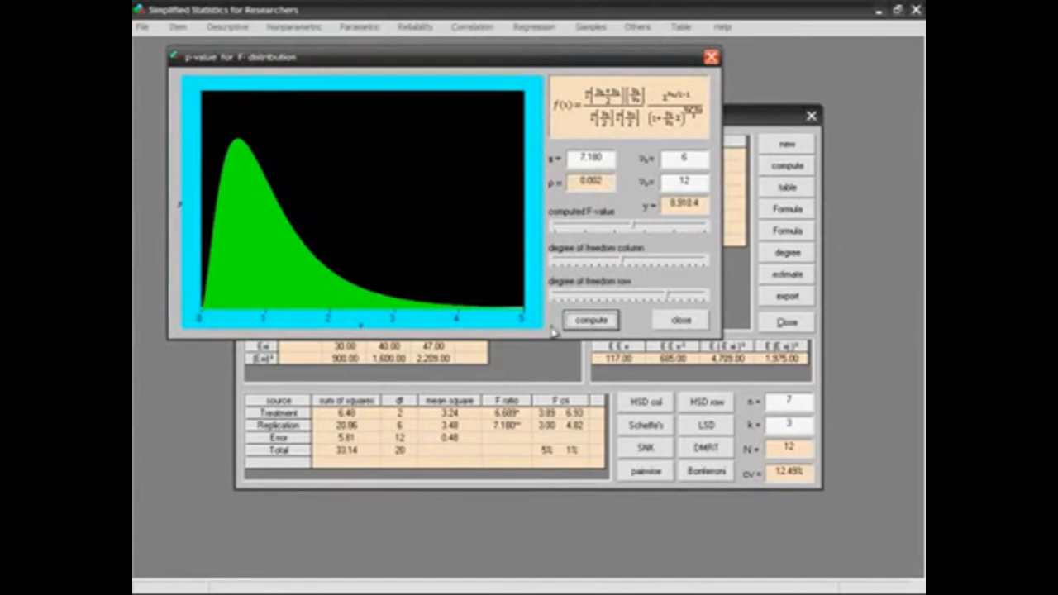
left_click_drag(633, 228, 603, 229)
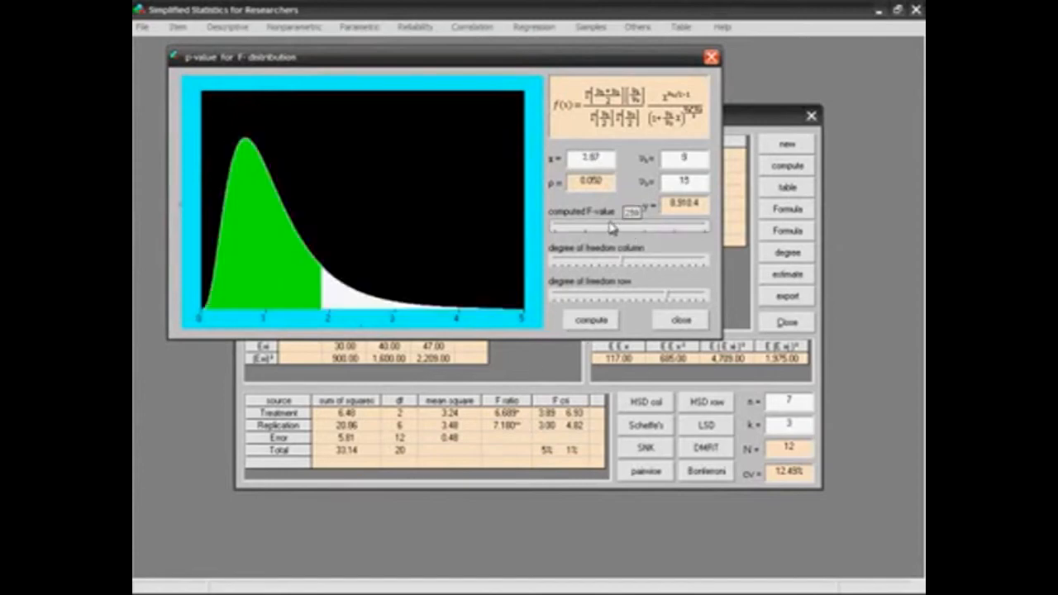
Set the second degrees of freedom to 17 in the F distribution p-value calculation, and close the graph.
left_click_drag(673, 180, 704, 179)
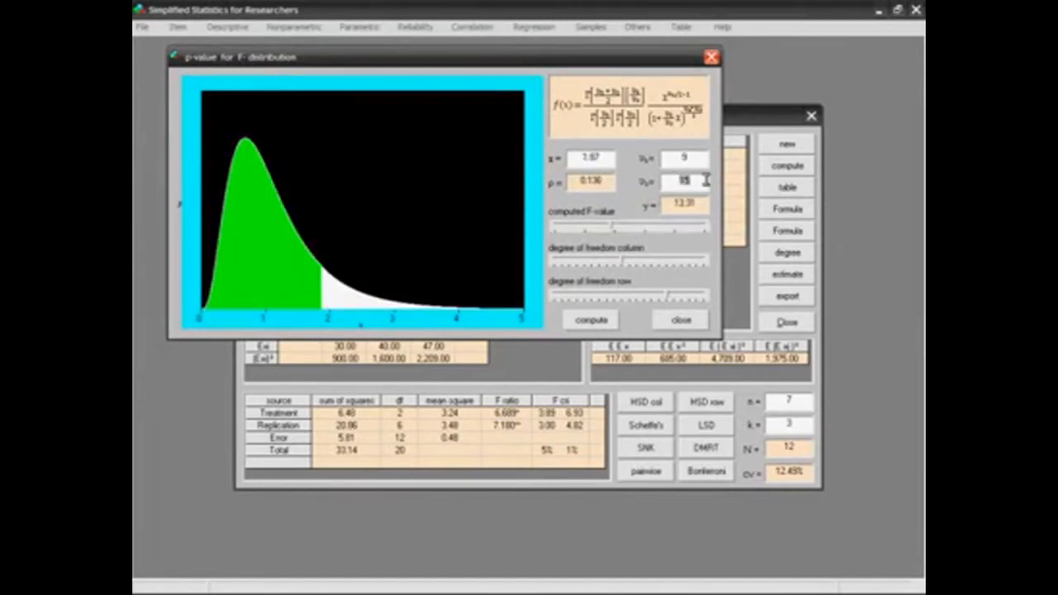
type("17")
key("Return")
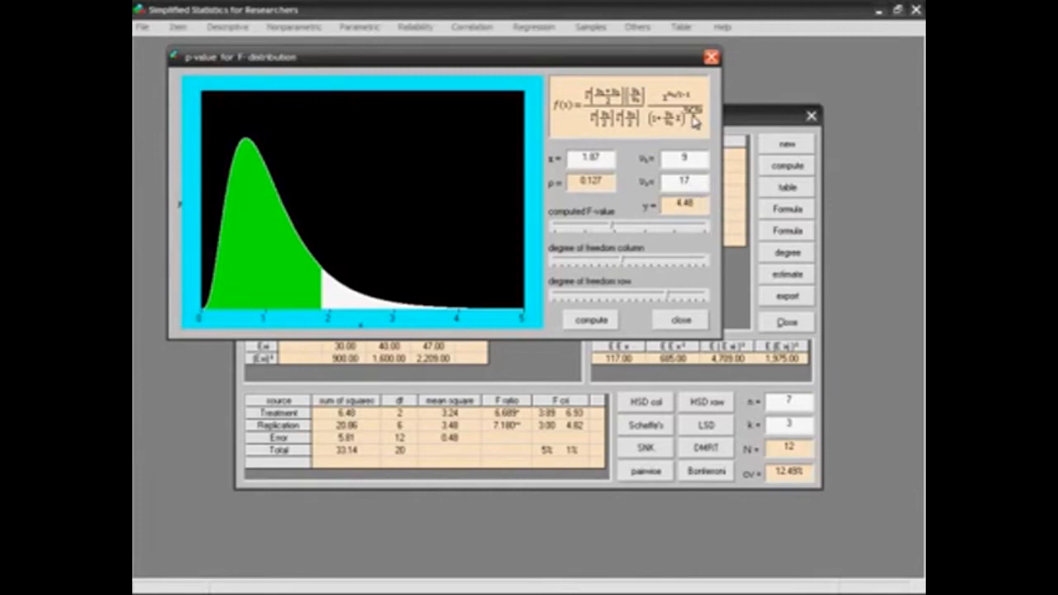
left_click(711, 59)
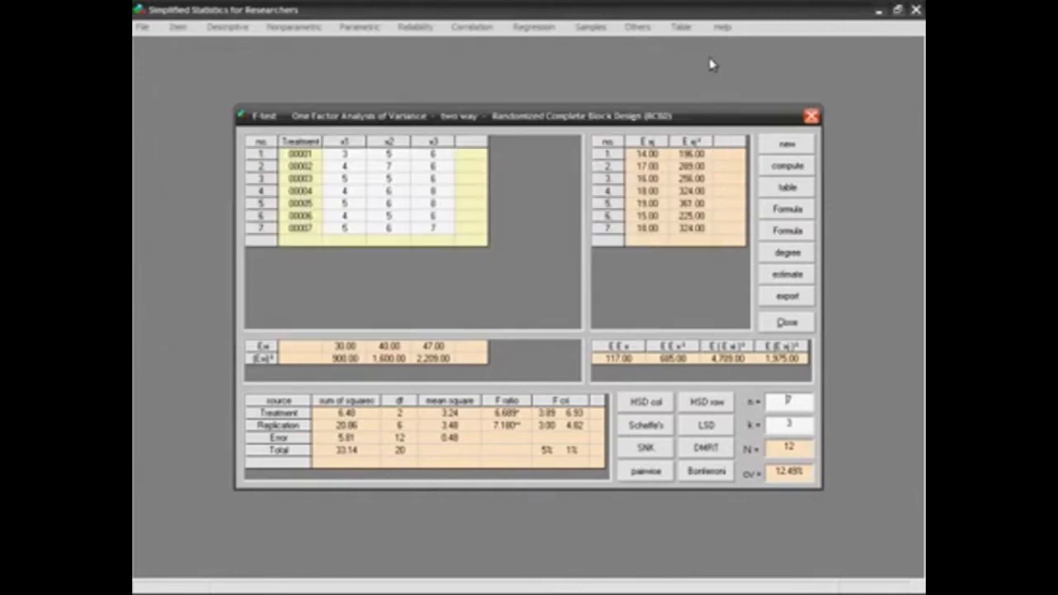
Run Tukey's HSD test on the columns, view the worked solution of the HSD formula and close the test.
left_click(671, 401)
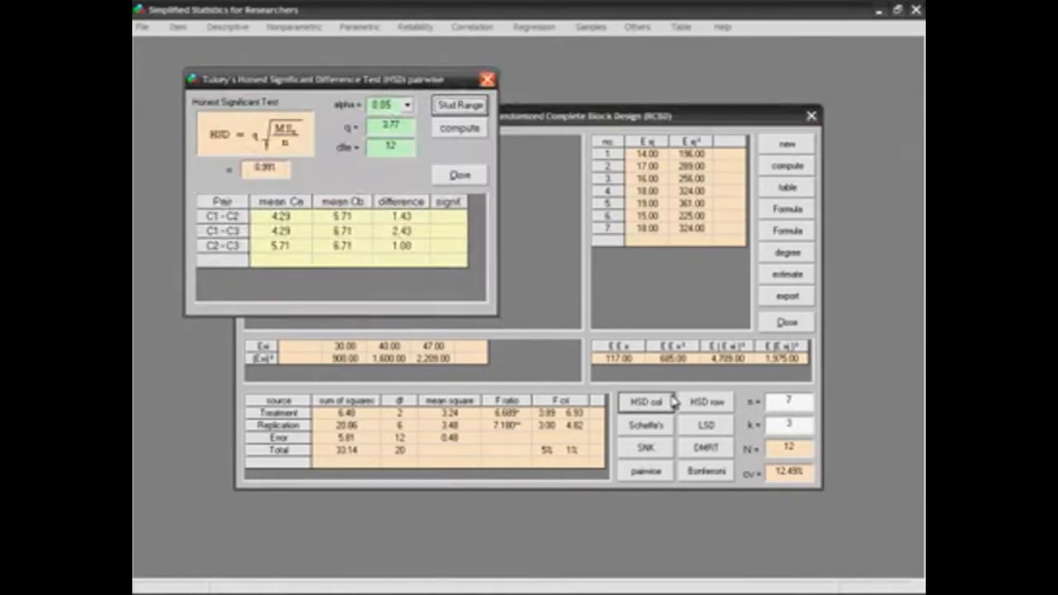
left_click(308, 129)
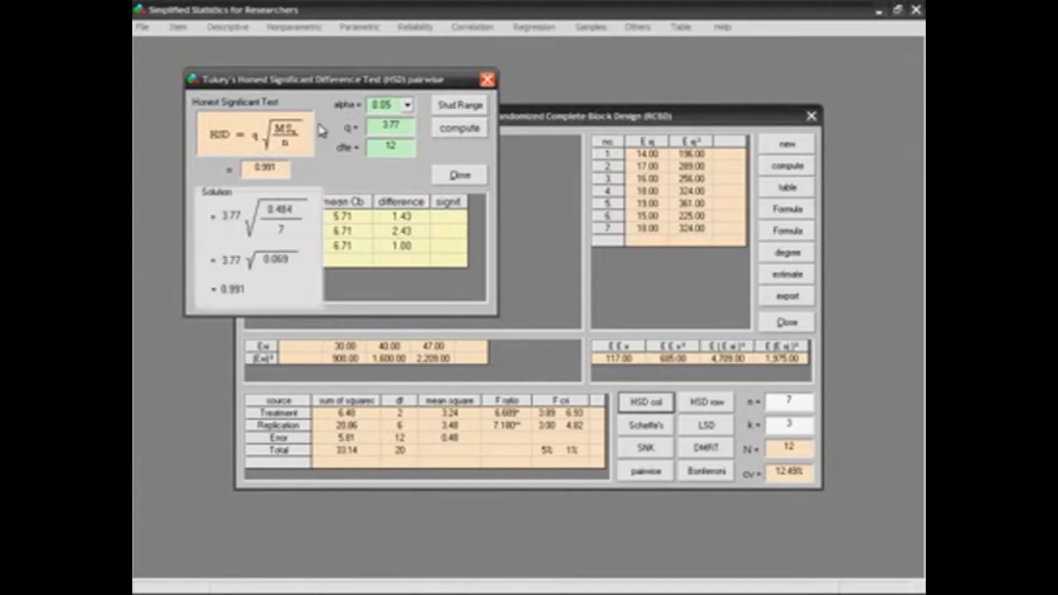
left_click(487, 80)
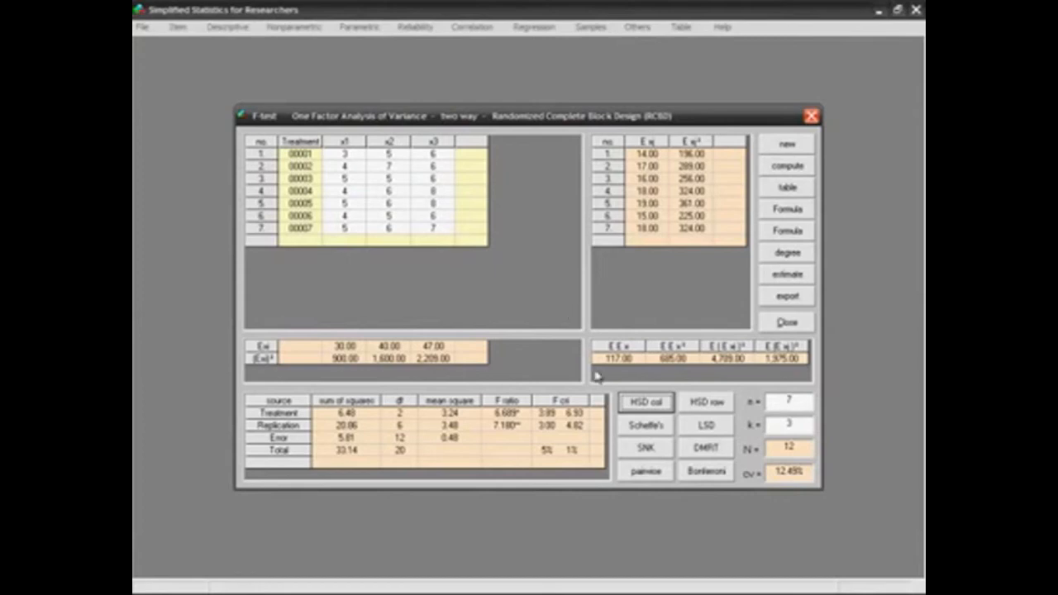
Open Scheffe's test for the ANOVA, move it clear of the ANOVA table to examine both, and close it.
left_click(625, 430)
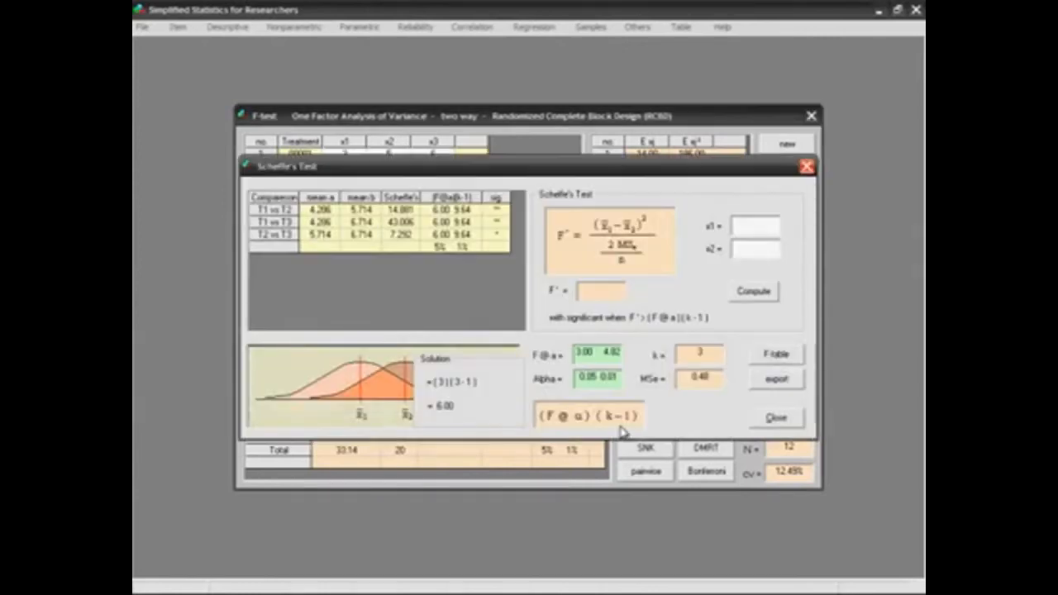
left_click_drag(510, 167, 433, 26)
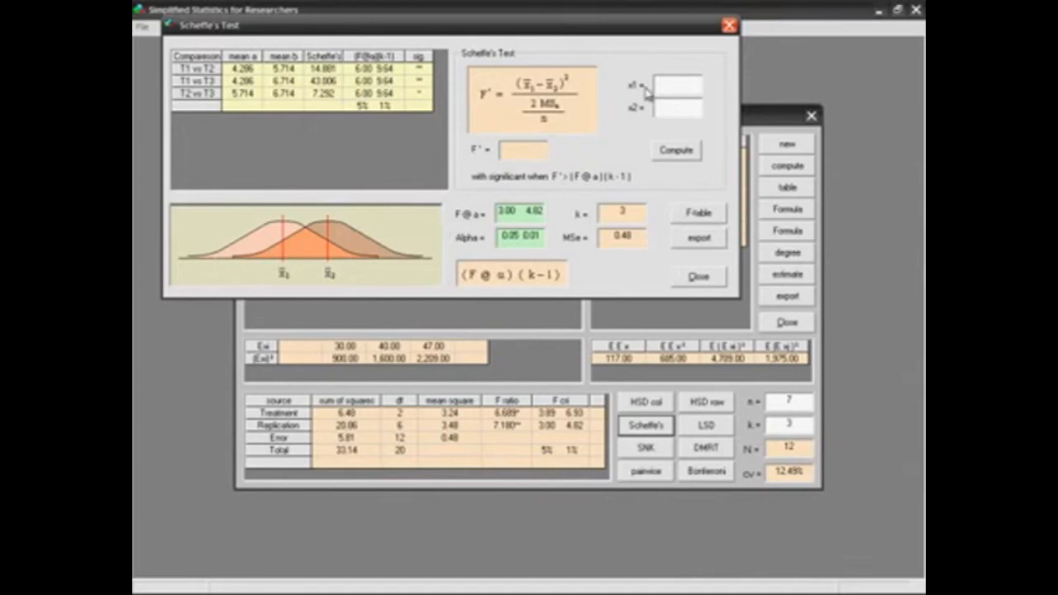
left_click(728, 25)
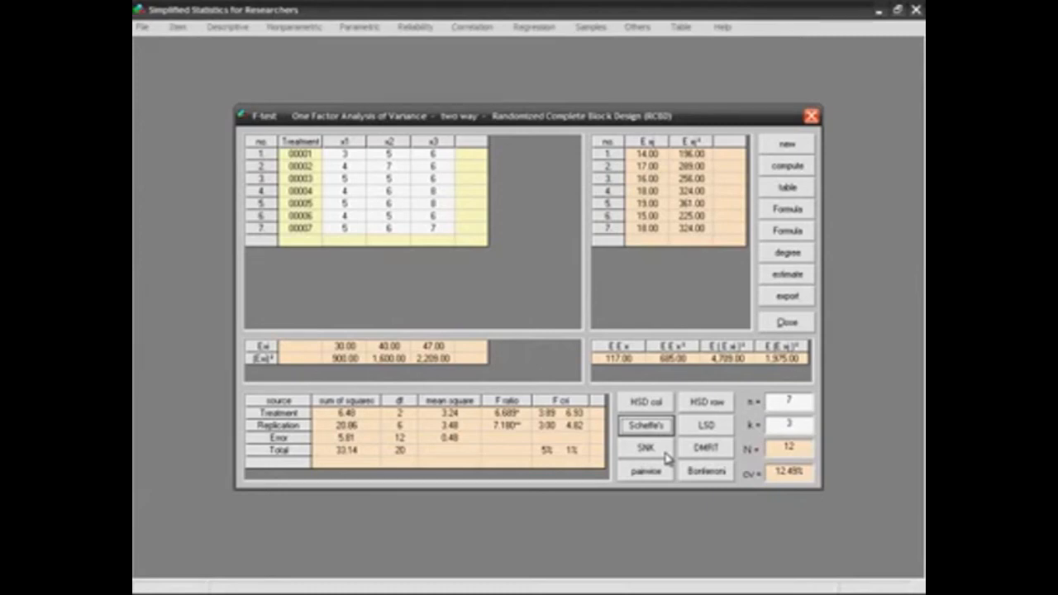
Open Fisher's LSD test for the ANOVA, move it clear of the ANOVA table and examine its pair comparison formulas.
left_click(725, 427)
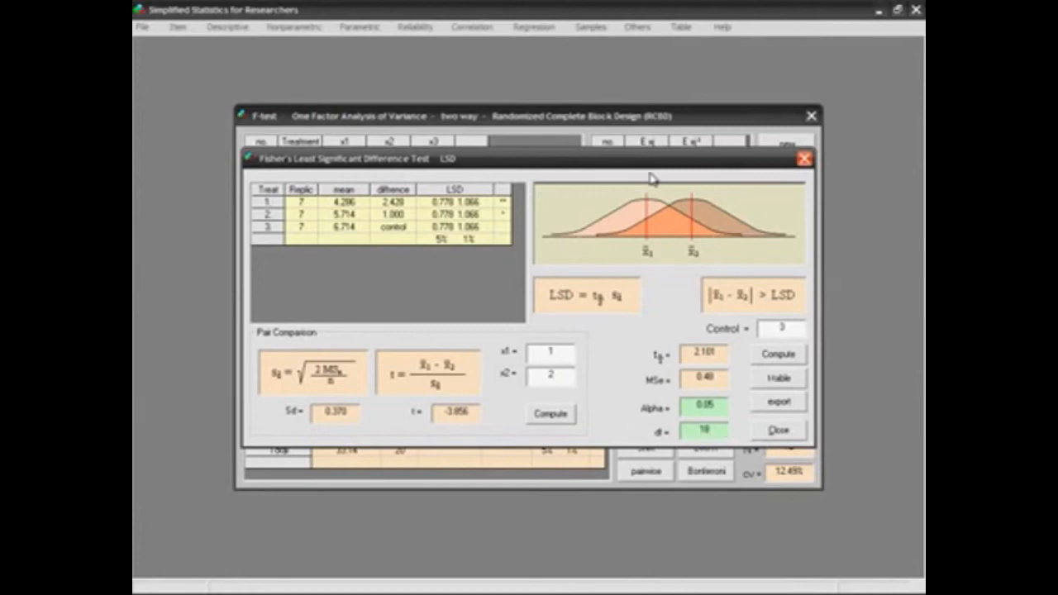
left_click_drag(653, 159, 557, 89)
left_click(380, 297)
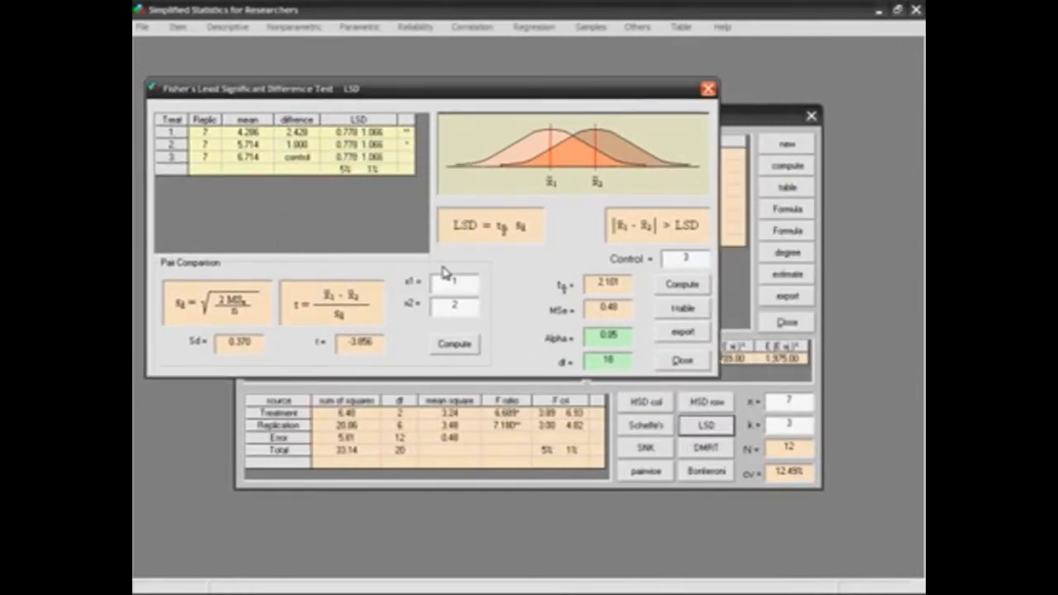
Close Fisher's LSD test, open Duncan's Multiple Range Test and view the worked solution of its critical value formula.
left_click(708, 89)
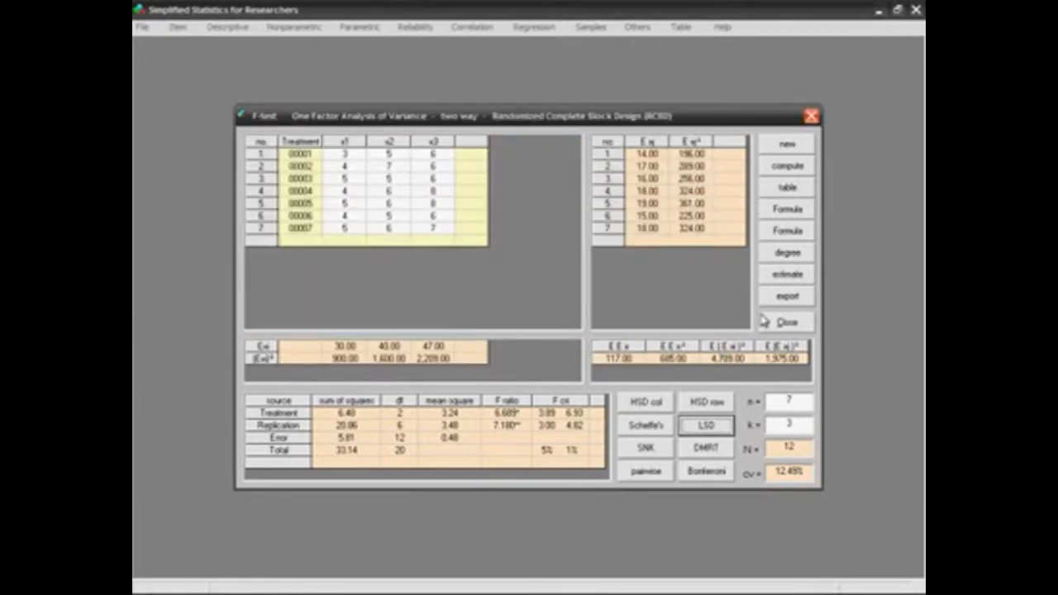
left_click(719, 451)
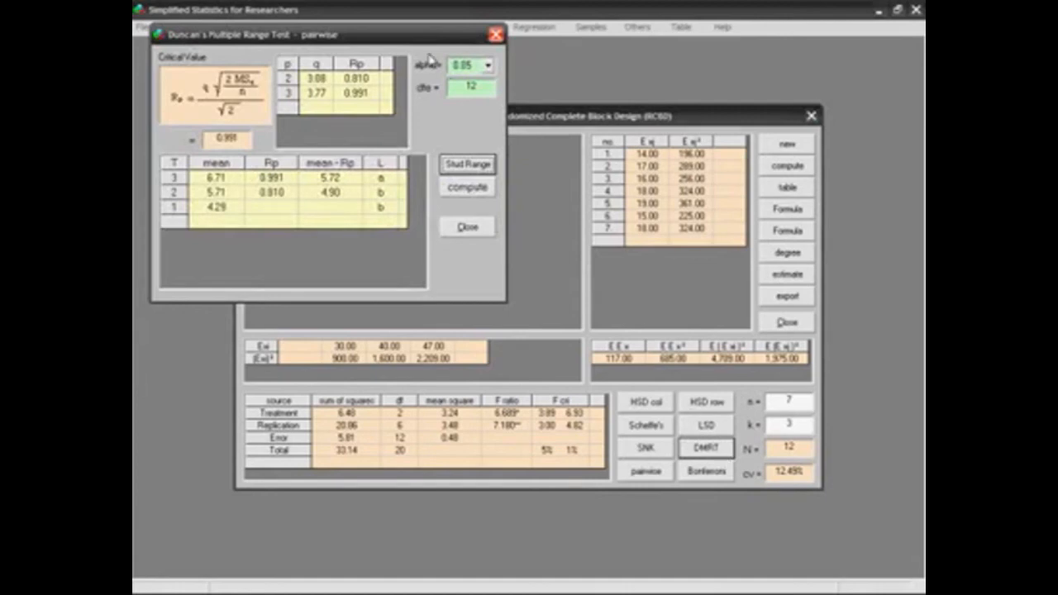
left_click_drag(411, 31, 422, 65)
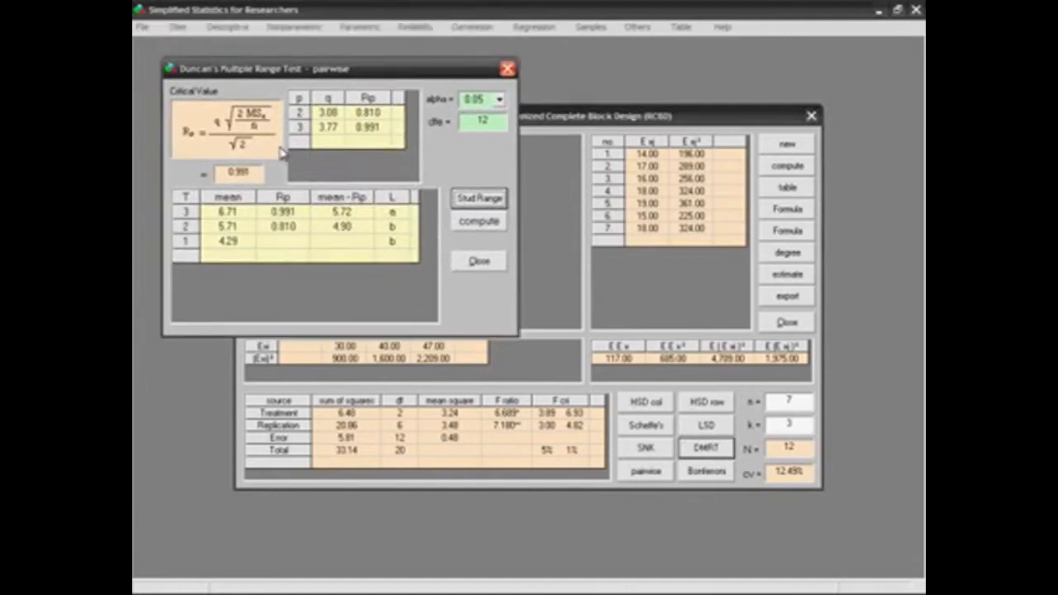
left_click(281, 152)
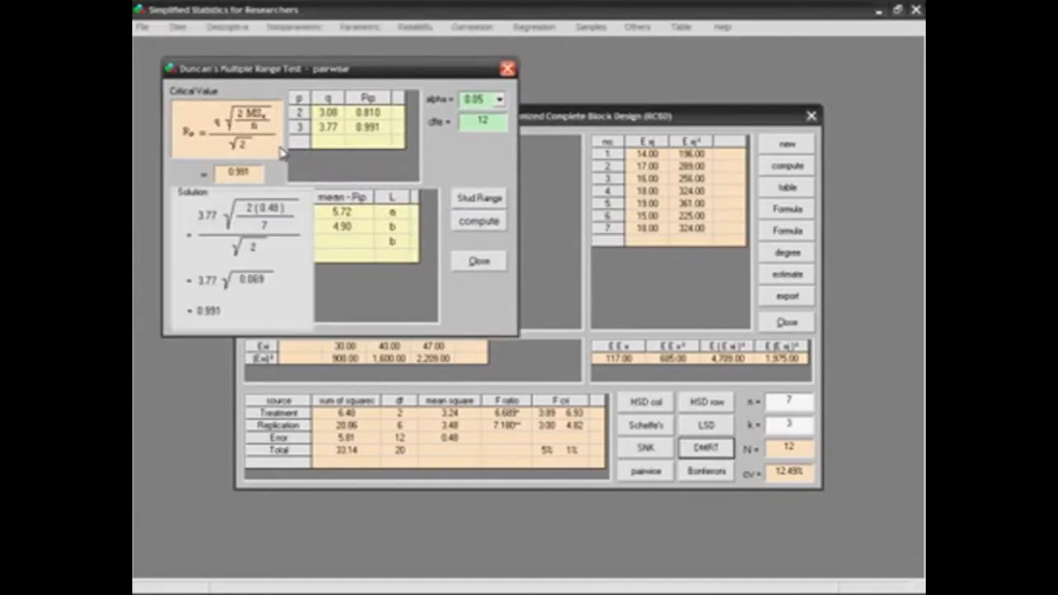
left_click_drag(300, 222, 392, 290)
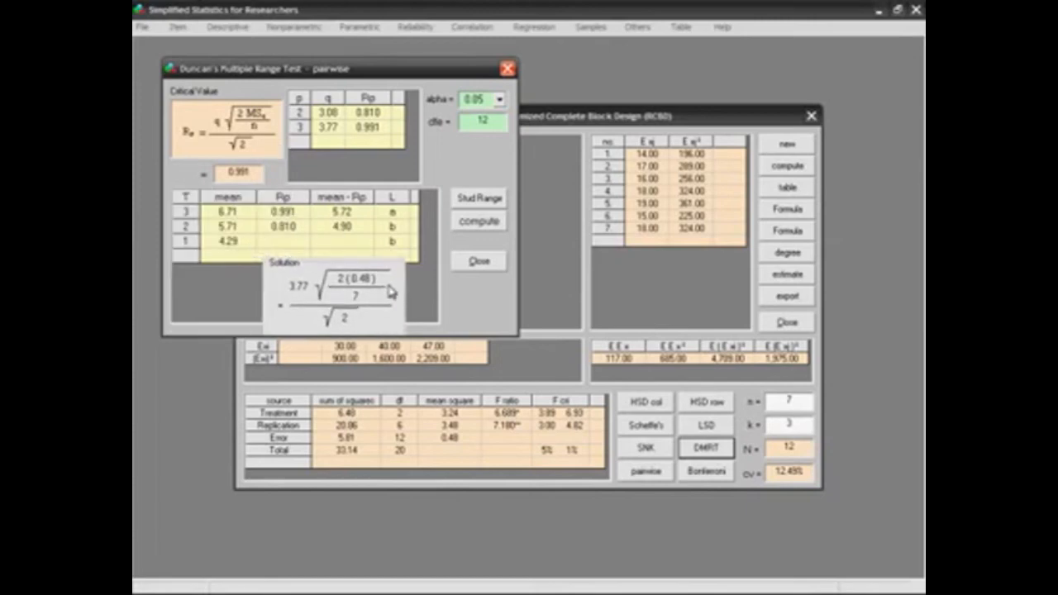
left_click(392, 290)
Consult the Studentized Range table for Duncan's test, and close both the table and the test.
left_click(459, 202)
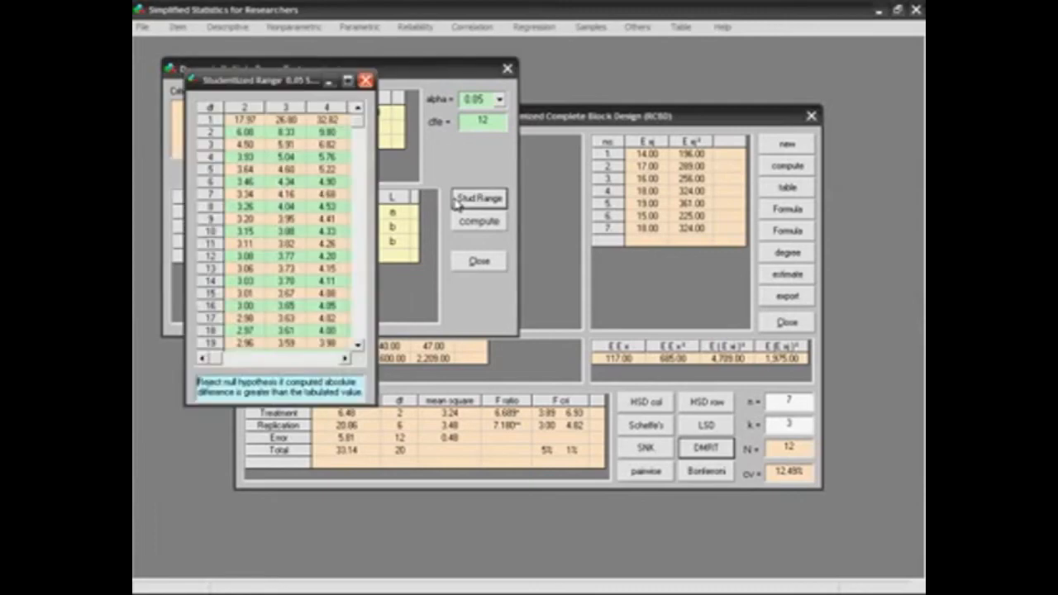
left_click(365, 80)
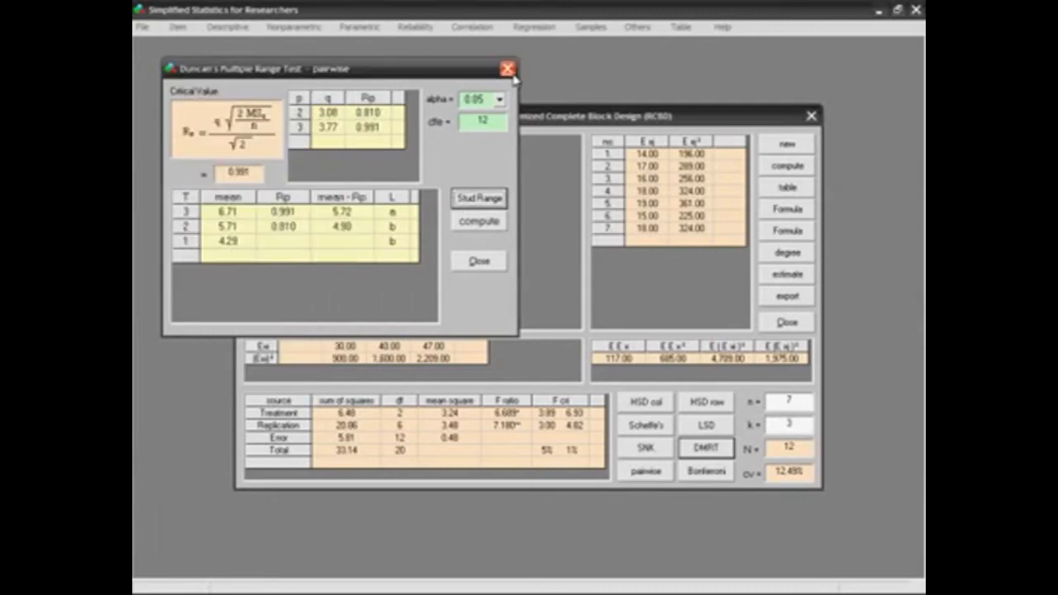
left_click(507, 68)
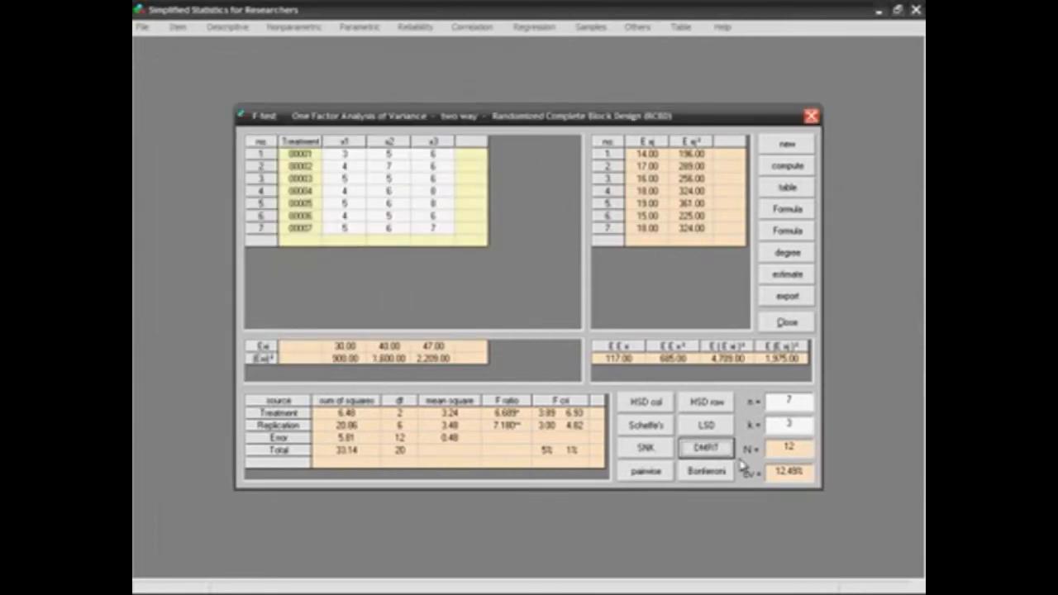
Open the Bonferroni confidence intervals between factor-level means, examine the treatment comparisons and close them.
left_click(683, 473)
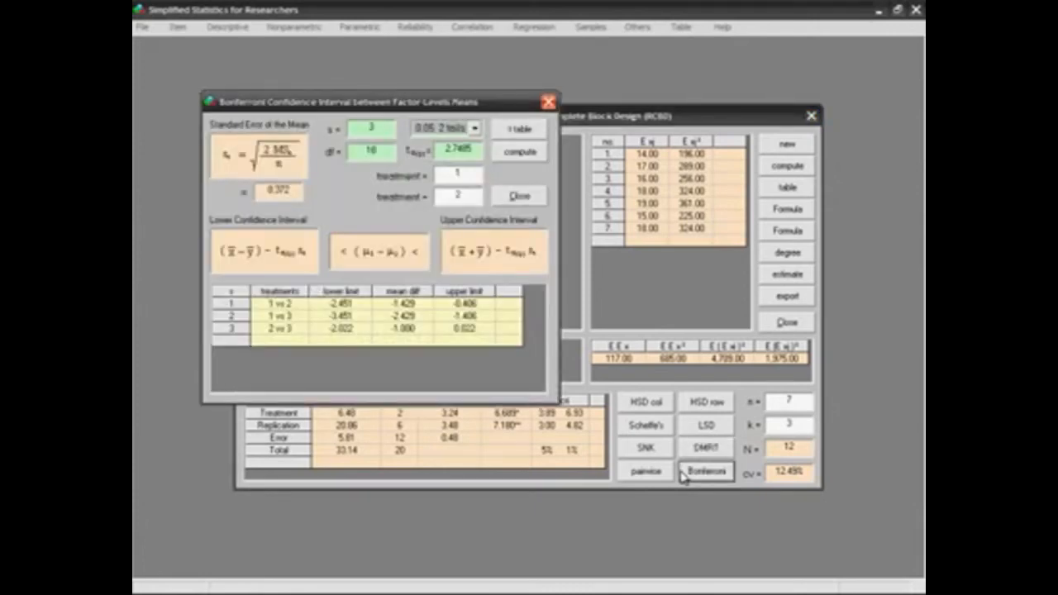
left_click(519, 273)
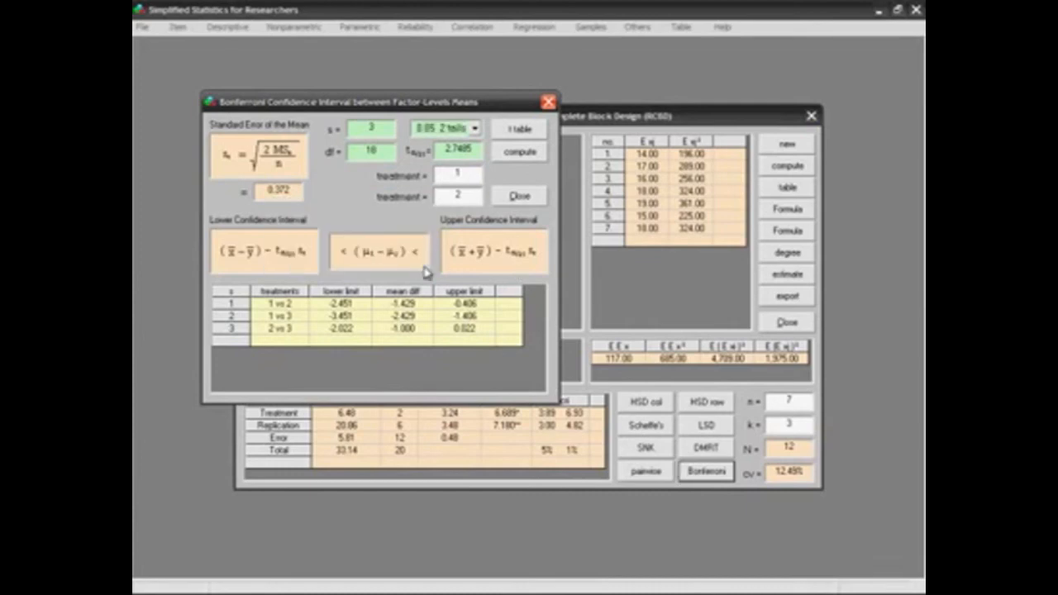
left_click(547, 102)
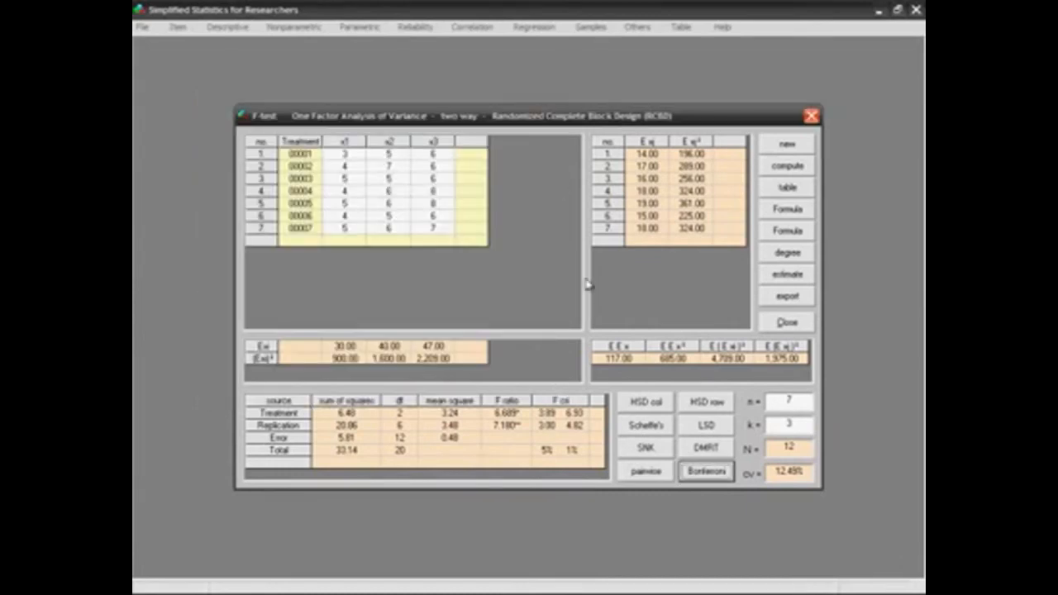
Open the confidence intervals for the pairwise differences, move them clear of the ANOVA table to examine both, and close them.
left_click(667, 478)
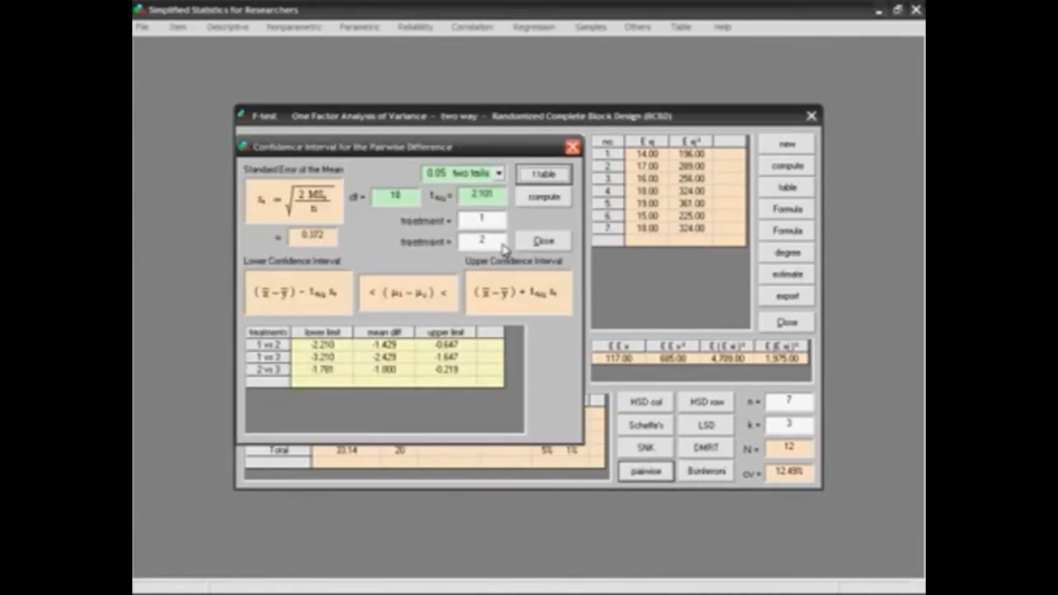
left_click_drag(456, 151, 395, 60)
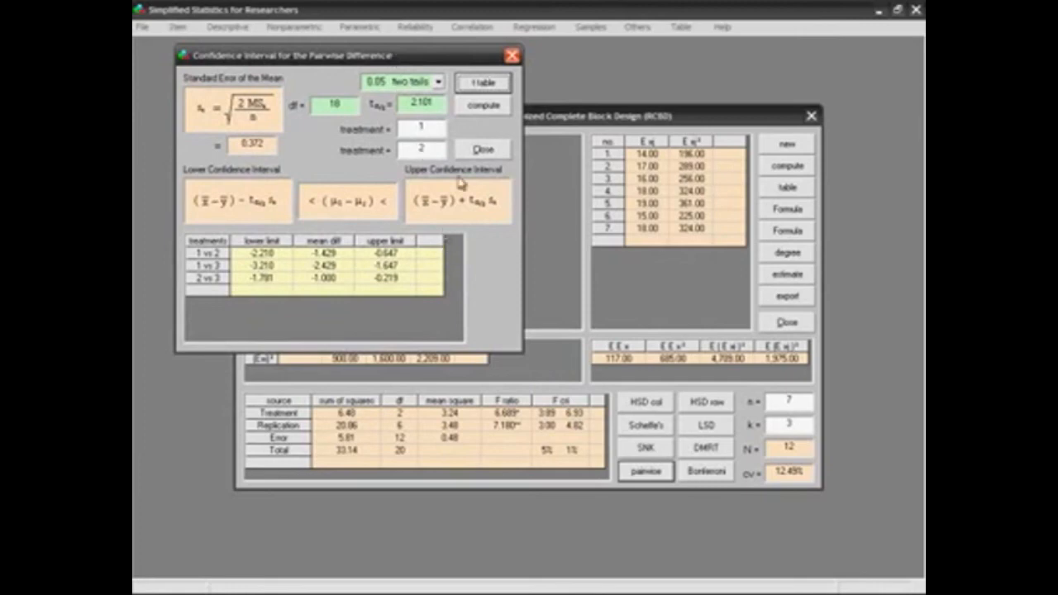
left_click(511, 56)
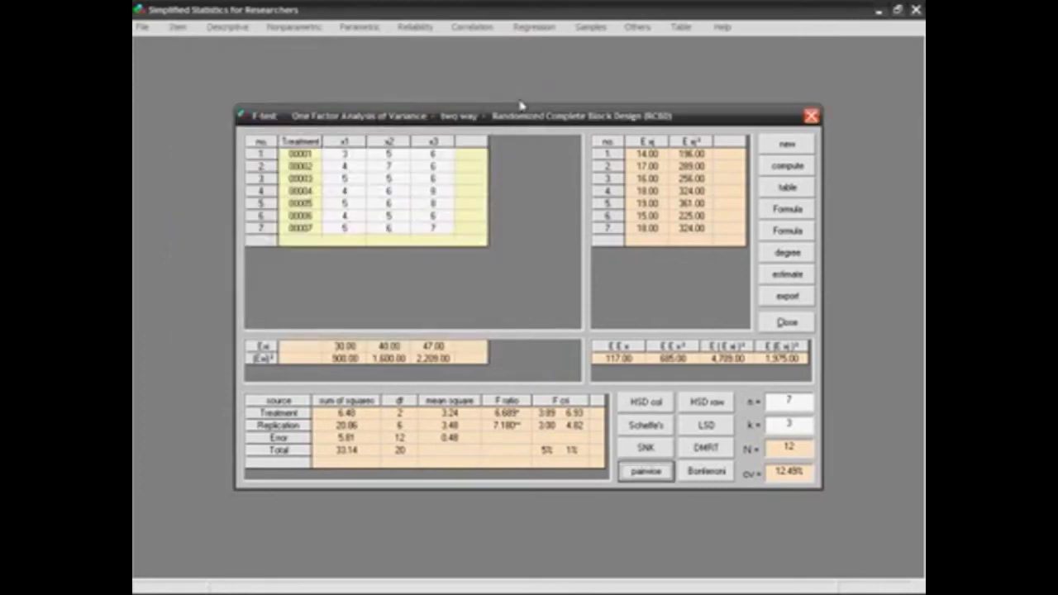
View the confidence interval estimates for the individual treatments, and close both the estimates and the randomized block ANOVA.
left_click(808, 281)
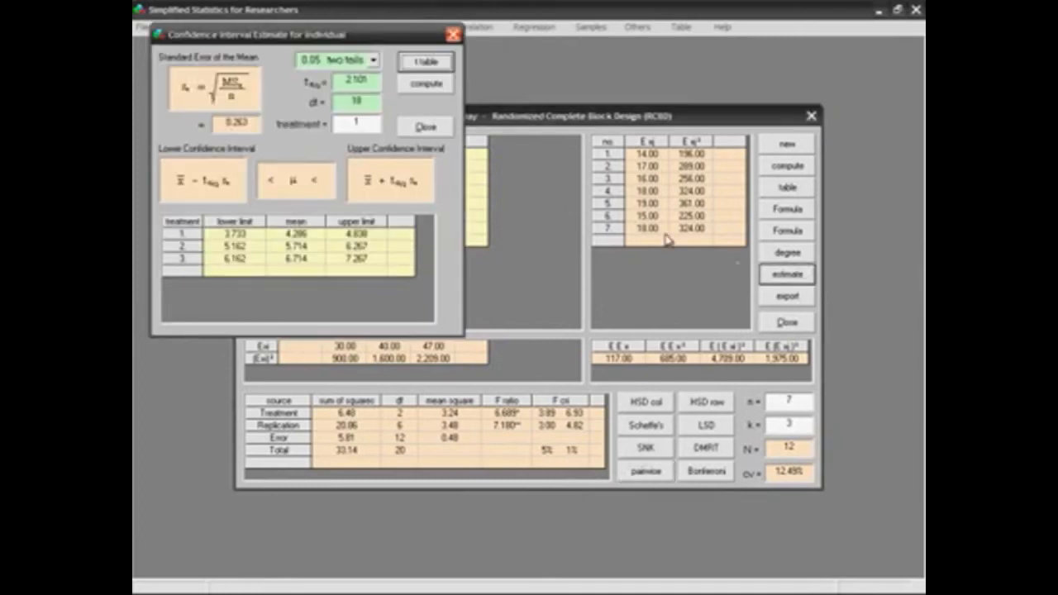
left_click(235, 169)
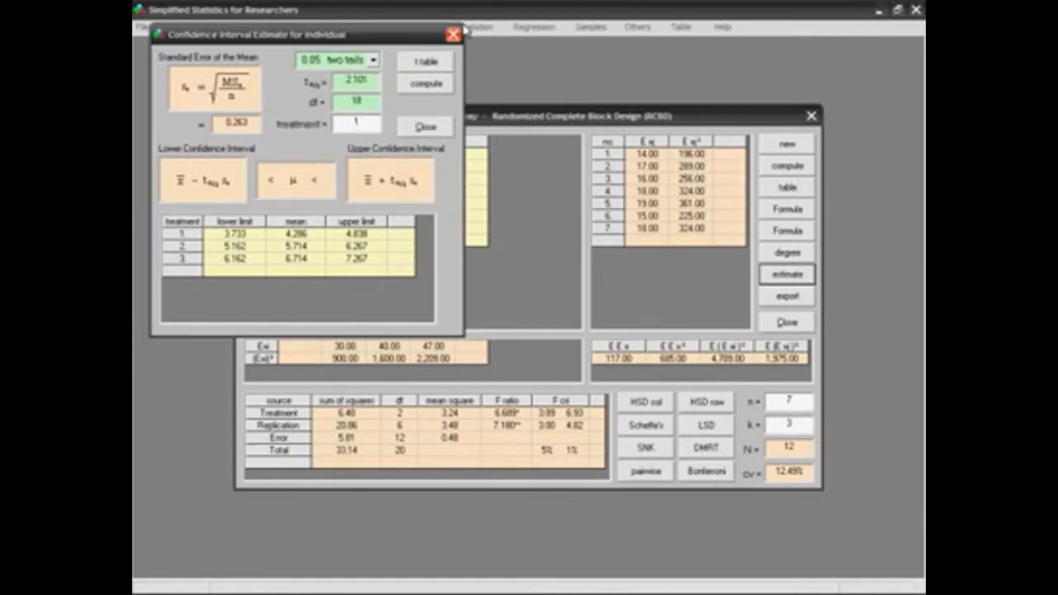
left_click(452, 35)
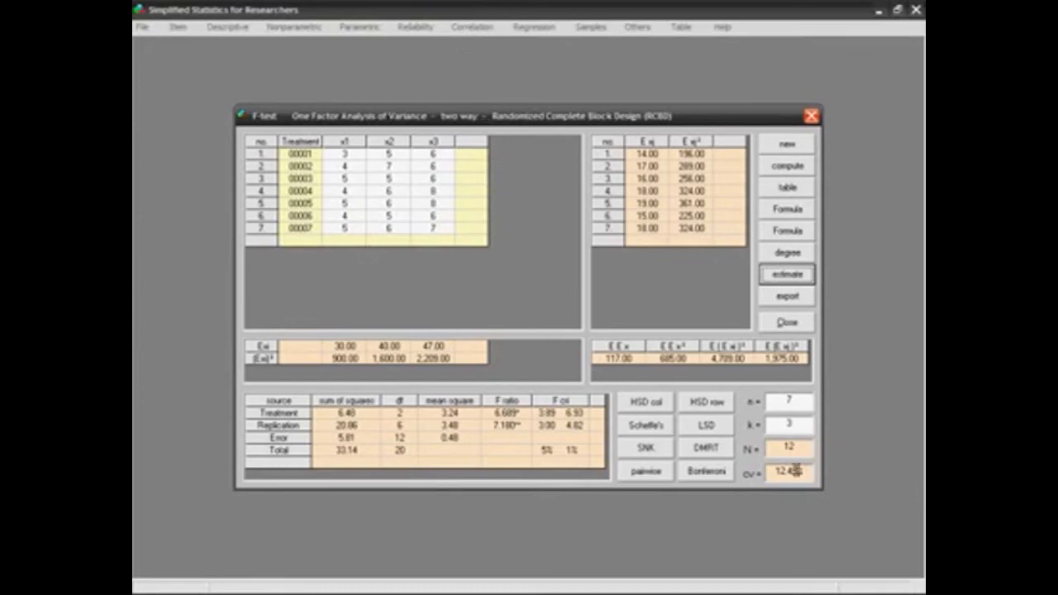
left_click(801, 326)
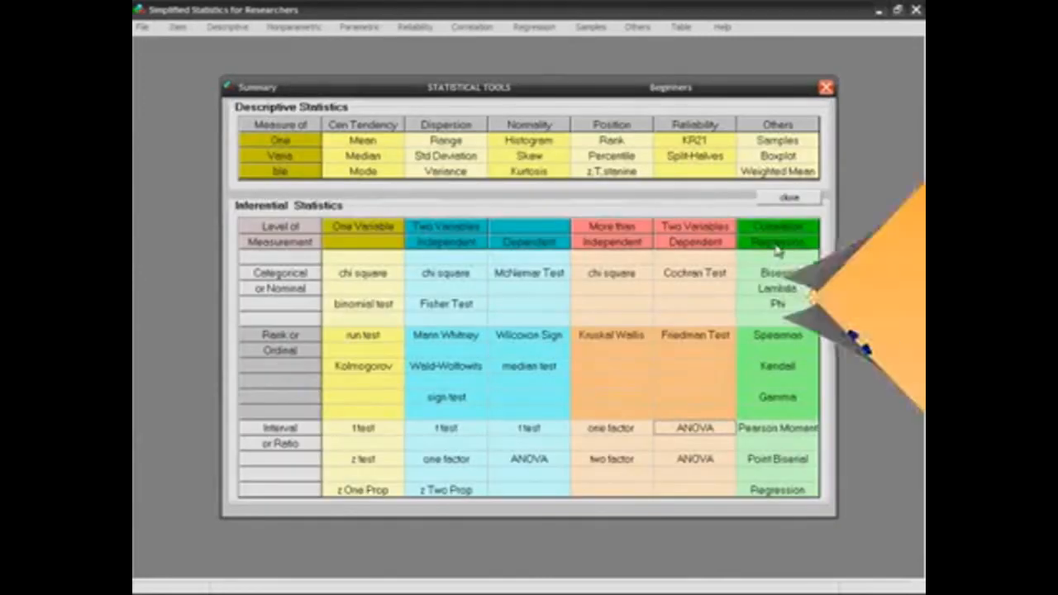